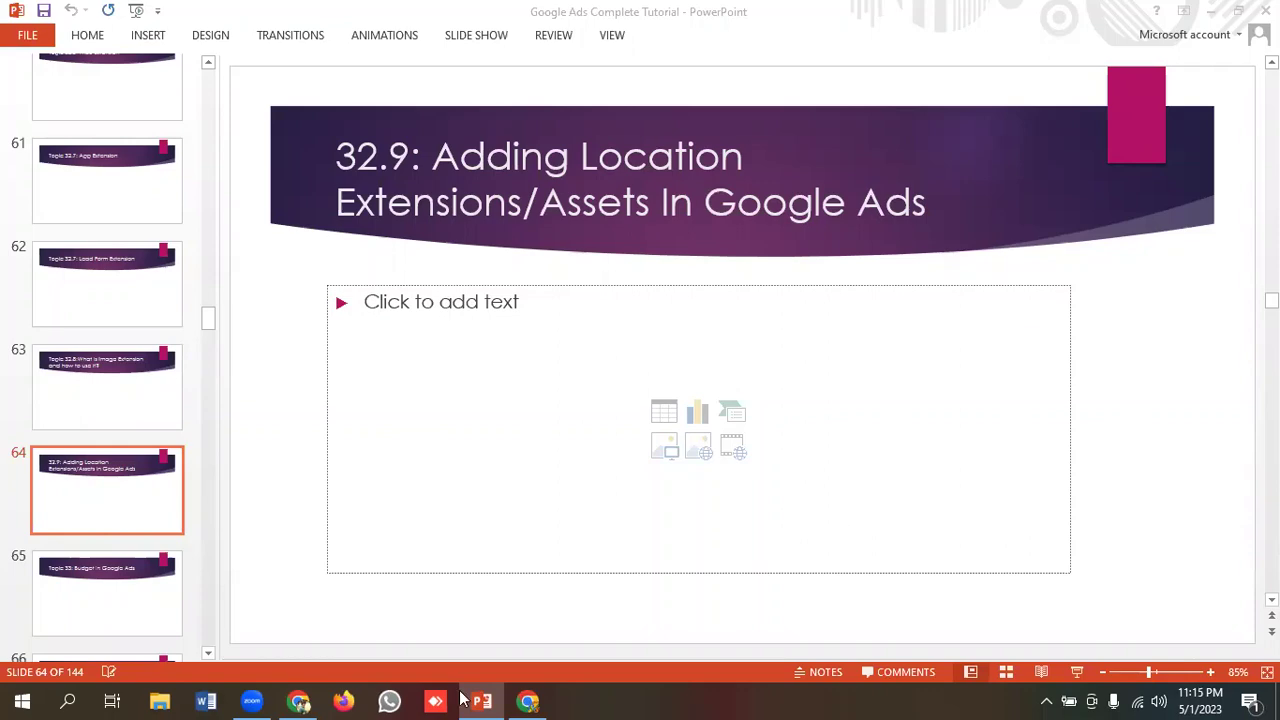
Switch to Chrome and read the About location assets article from its introduction through the usage examples to Where they show.
left_click(528, 701)
scroll(497, 425, "up", 1)
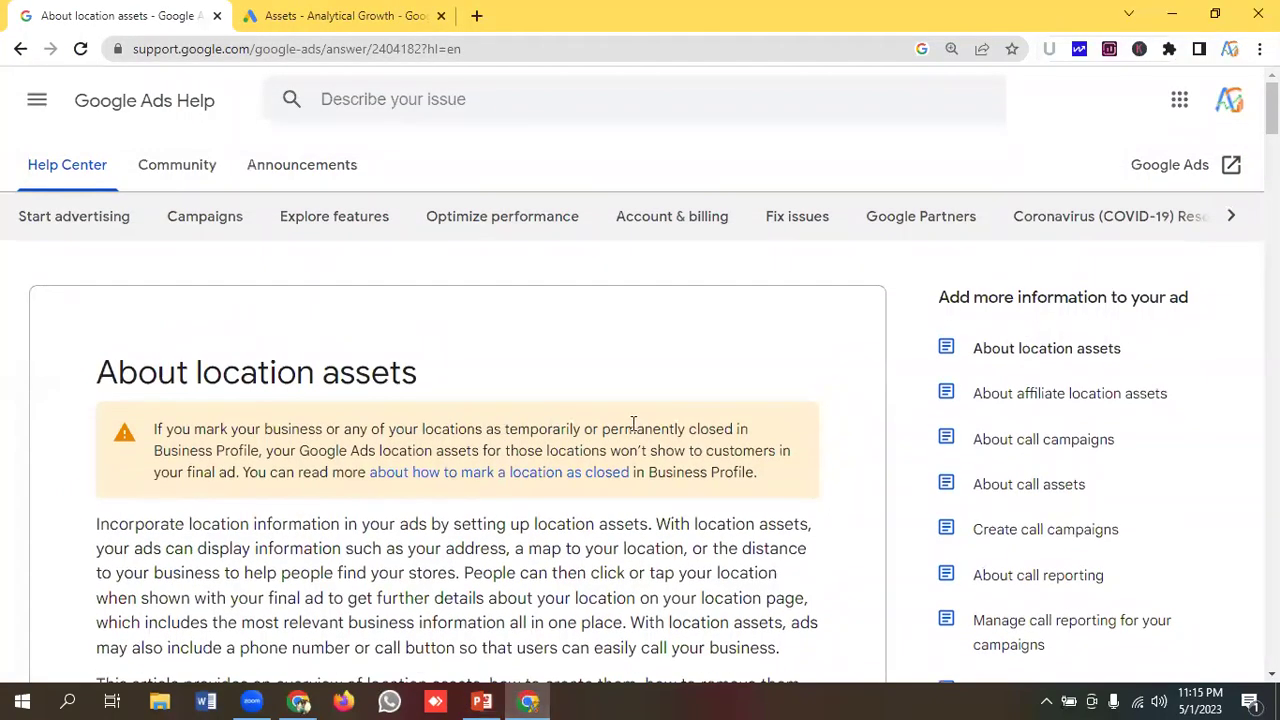
scroll(472, 361, "down", 2)
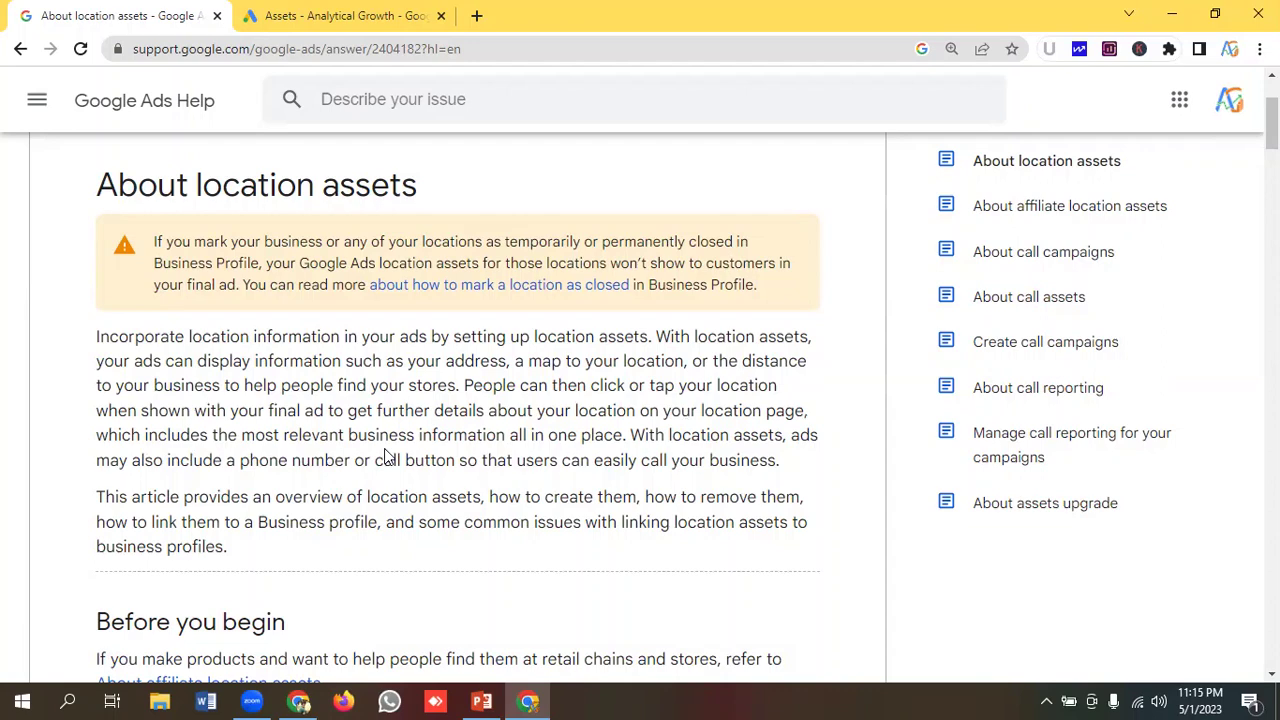
scroll(388, 457, "down", 1)
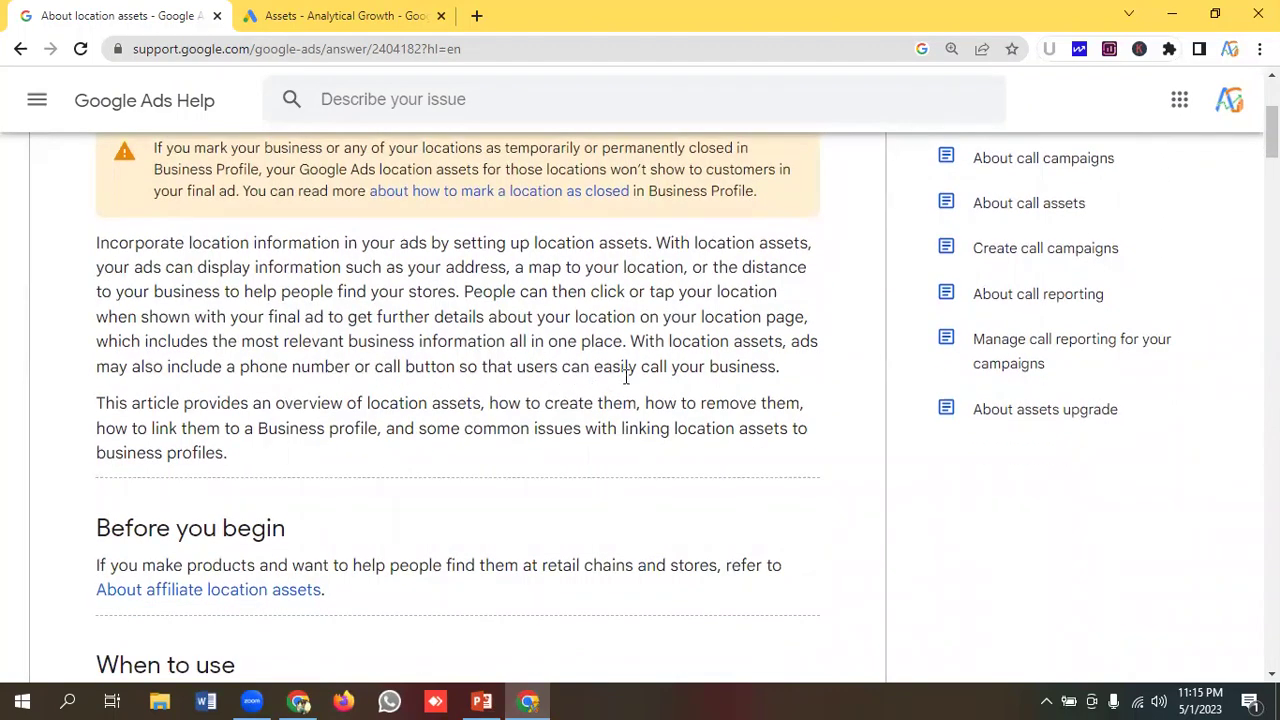
scroll(257, 368, "down", 5)
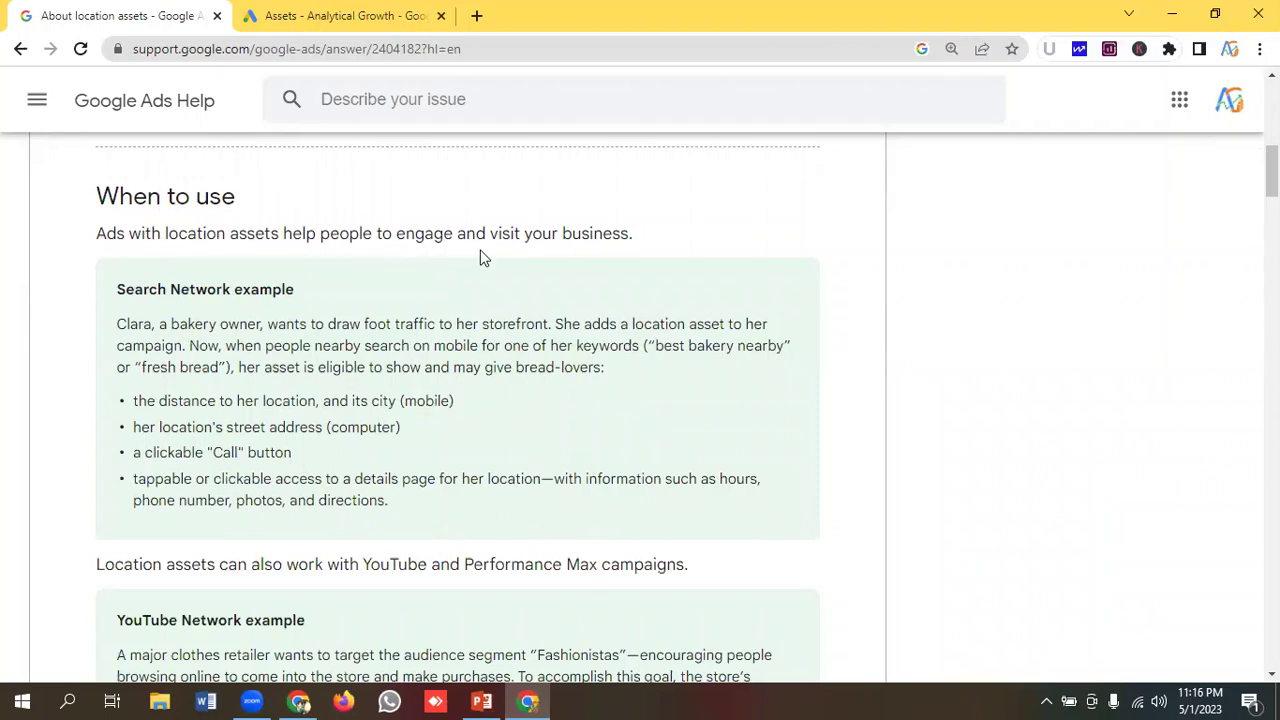
scroll(192, 280, "down", 1)
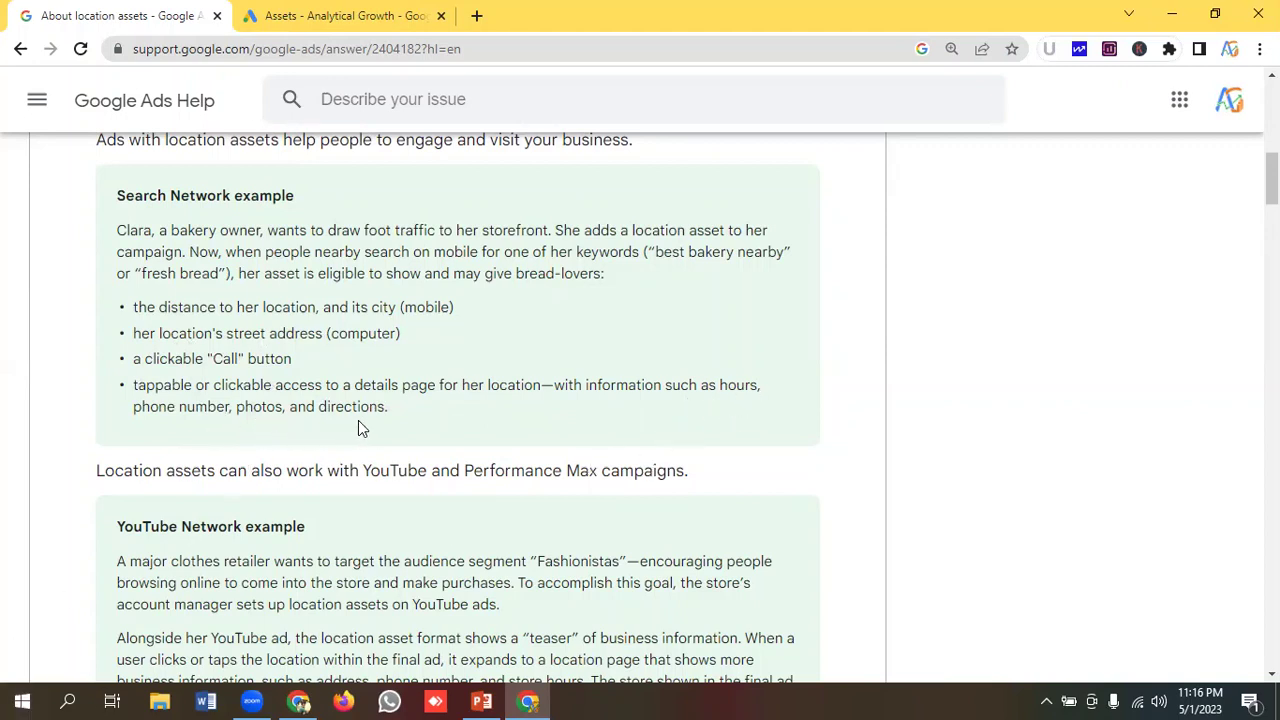
scroll(366, 427, "down", 2)
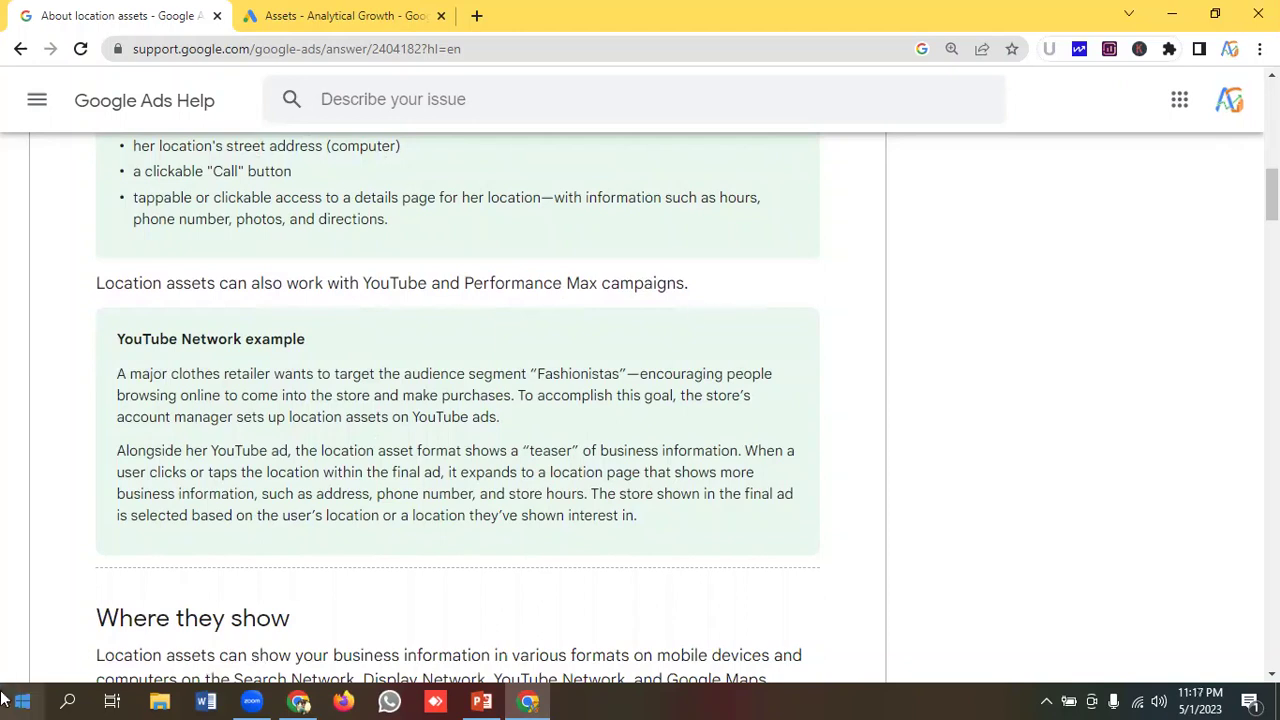
scroll(299, 219, "down", 1)
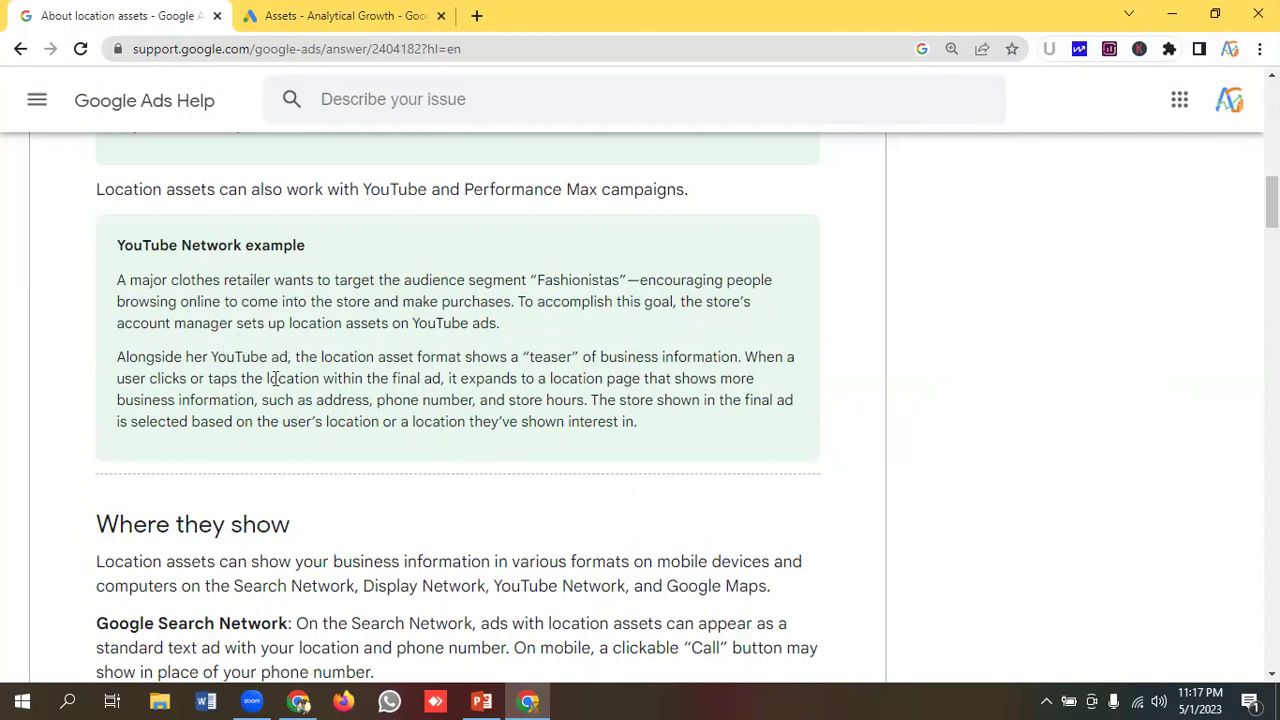
scroll(250, 390, "down", 1)
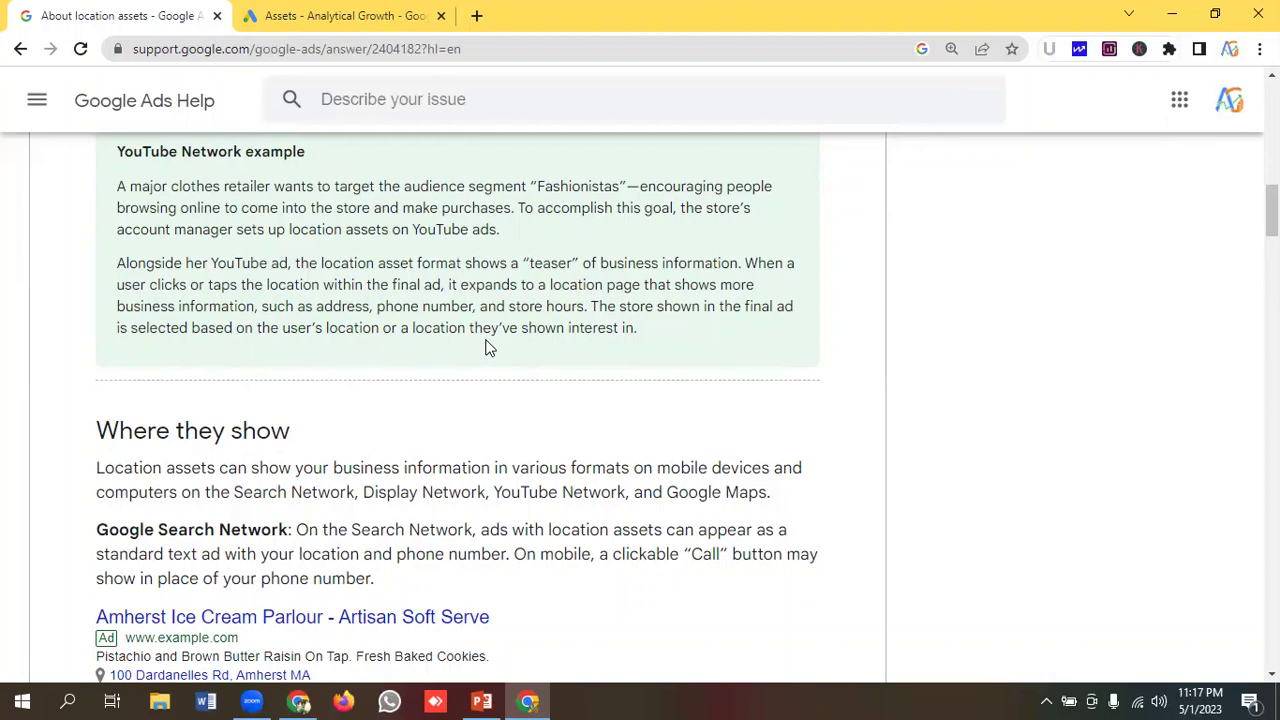
scroll(255, 343, "down", 1)
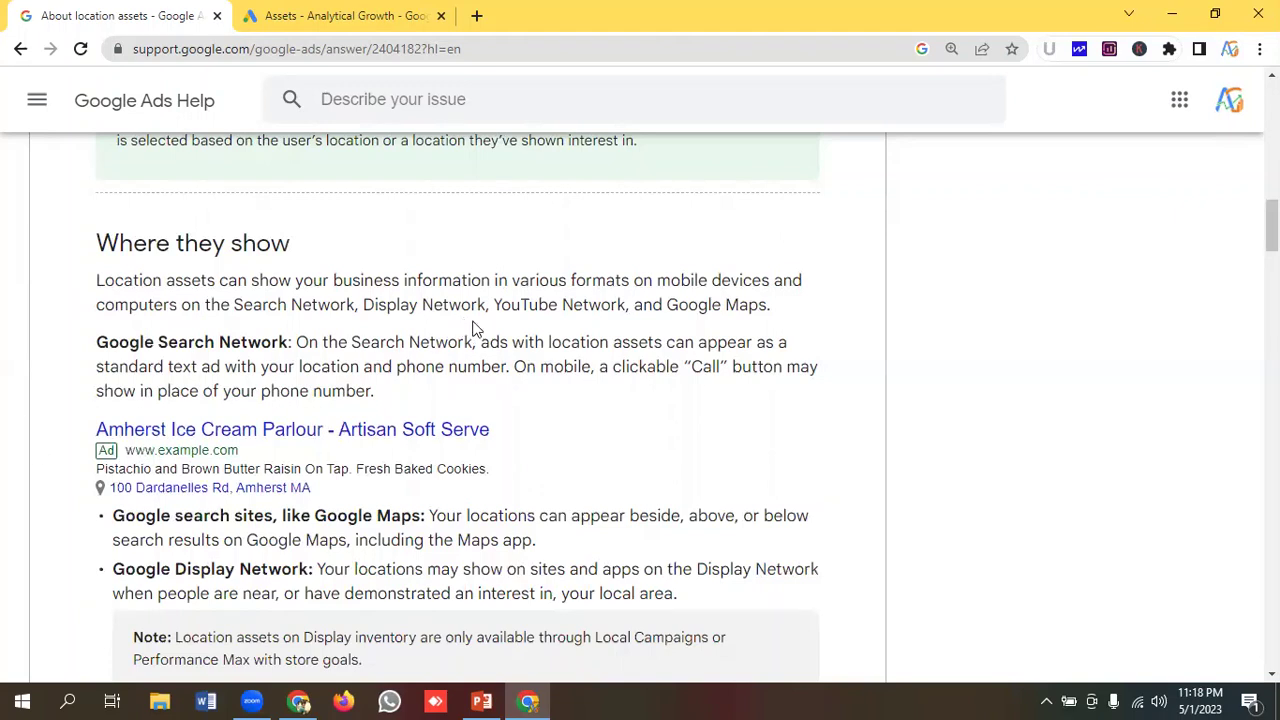
scroll(200, 390, "down", 1)
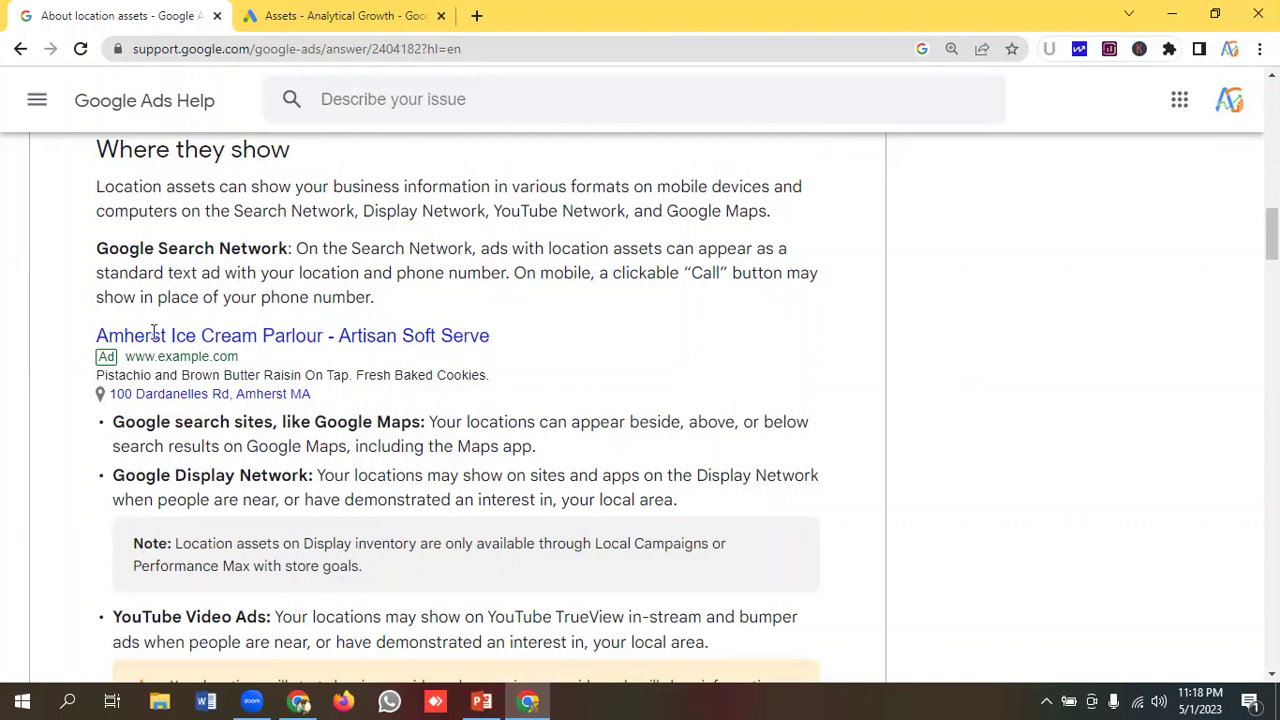
Highlight the Amherst Ice Cream Parlour sample ad and its address line under Google Search Network, then clear the highlighting.
left_click_drag(80, 342, 355, 396)
left_click_drag(89, 335, 473, 336)
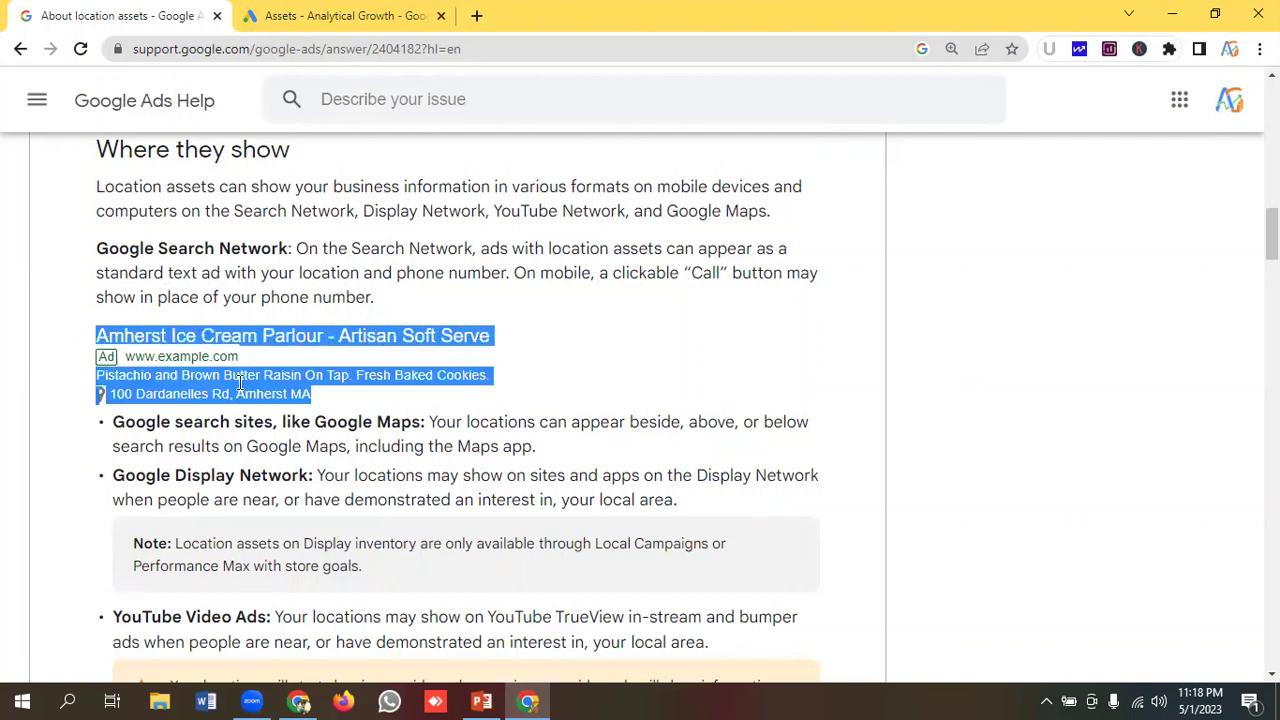
left_click_drag(470, 398, 92, 335)
left_click(140, 377)
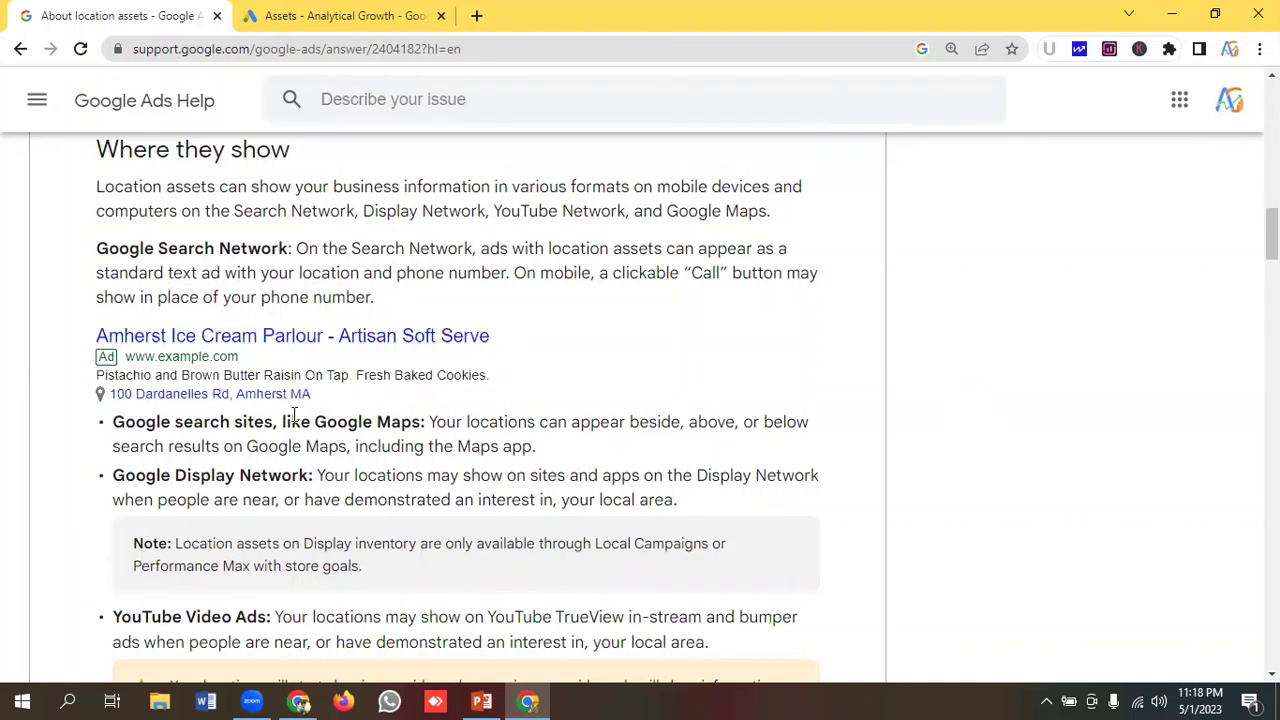
left_click_drag(330, 400, 103, 400)
left_click(373, 401)
Read where location assets show on Maps, Display and YouTube, and the two ways to create them.
scroll(218, 400, "down", 1)
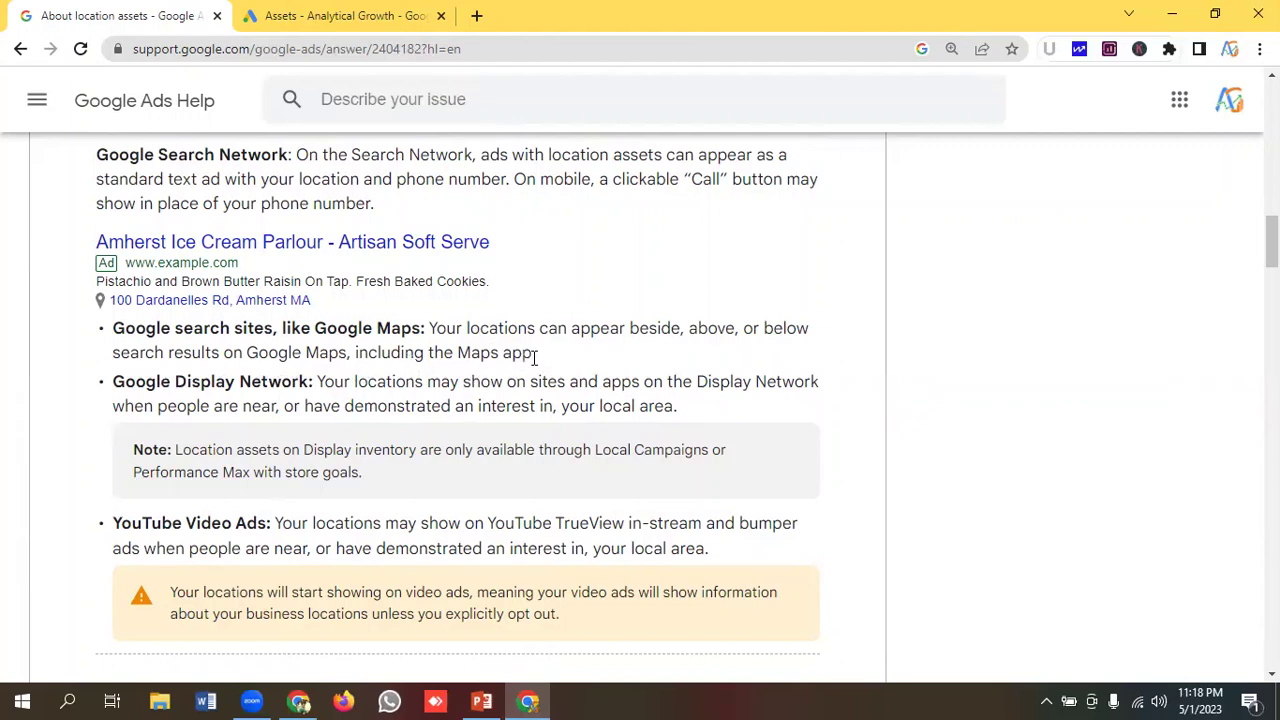
scroll(535, 358, "down", 1)
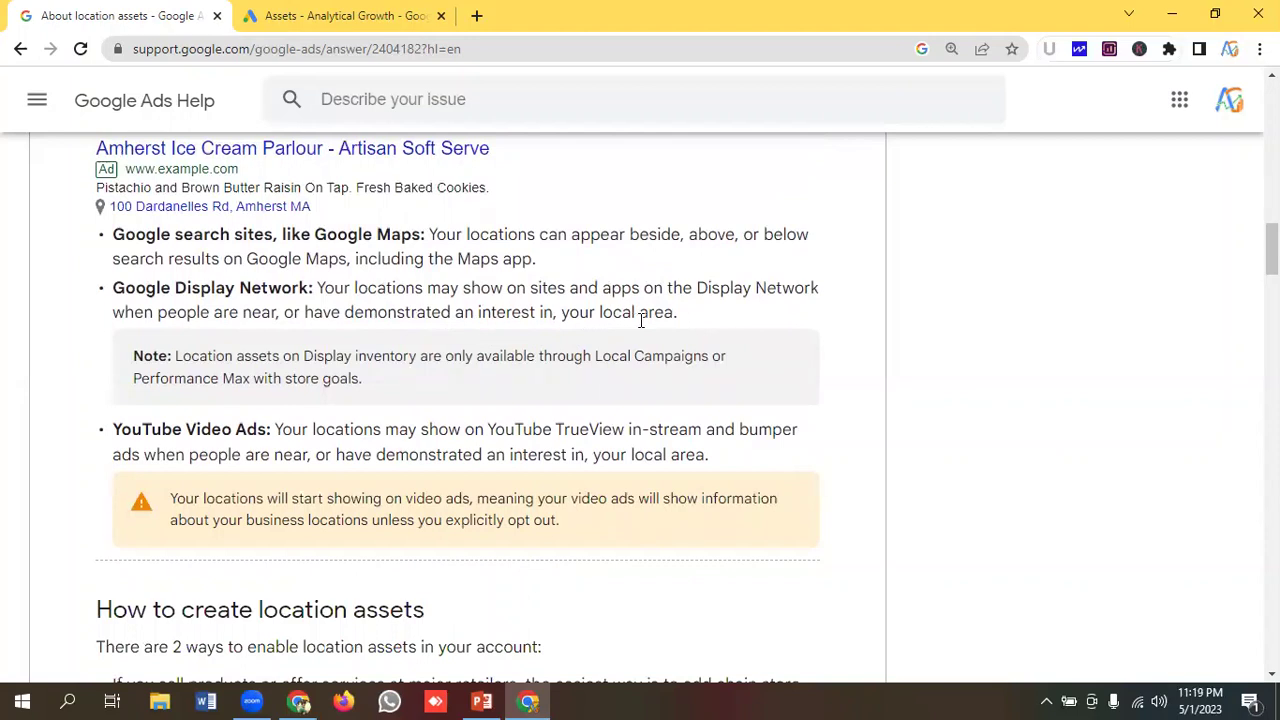
scroll(91, 371, "down", 1)
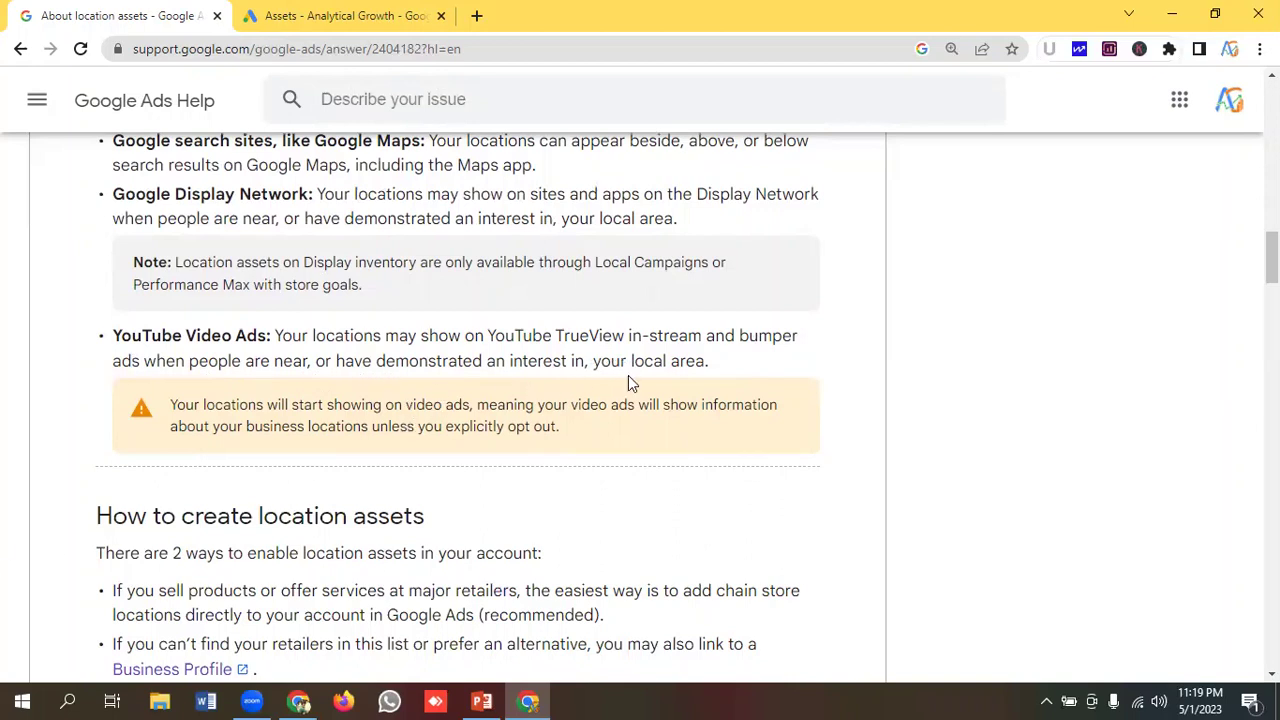
scroll(447, 437, "down", 1)
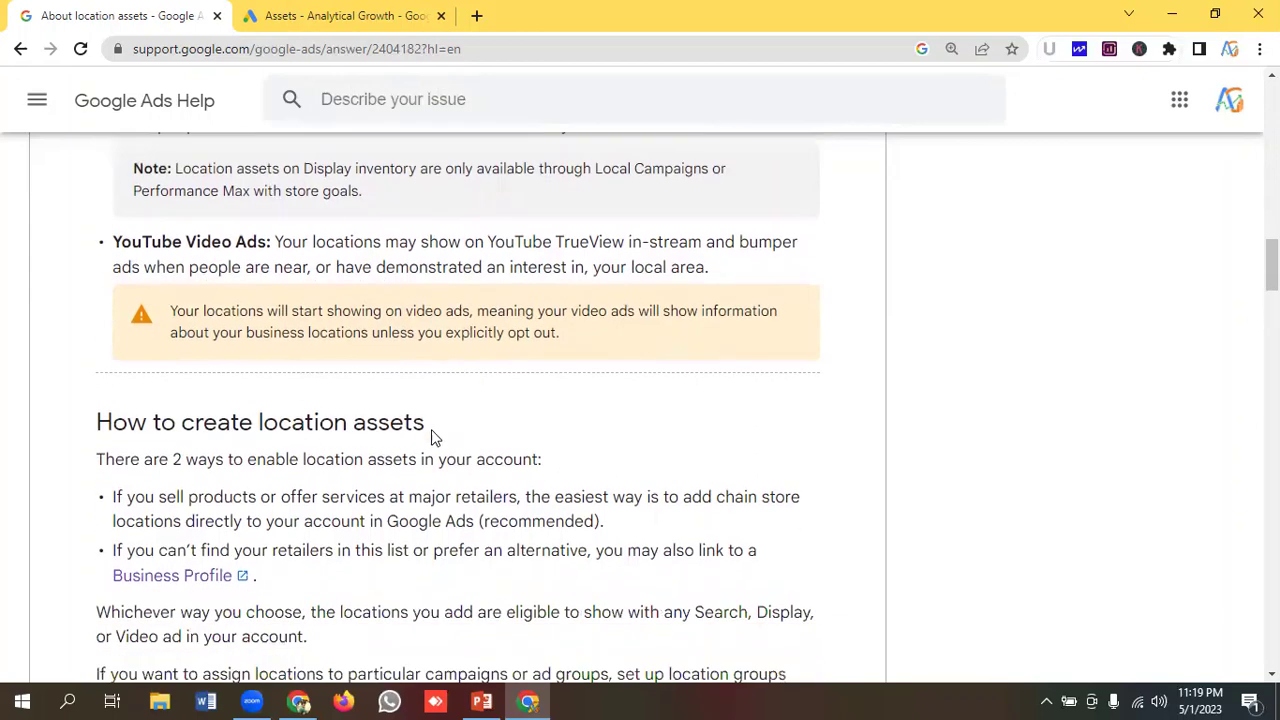
scroll(447, 433, "down", 1)
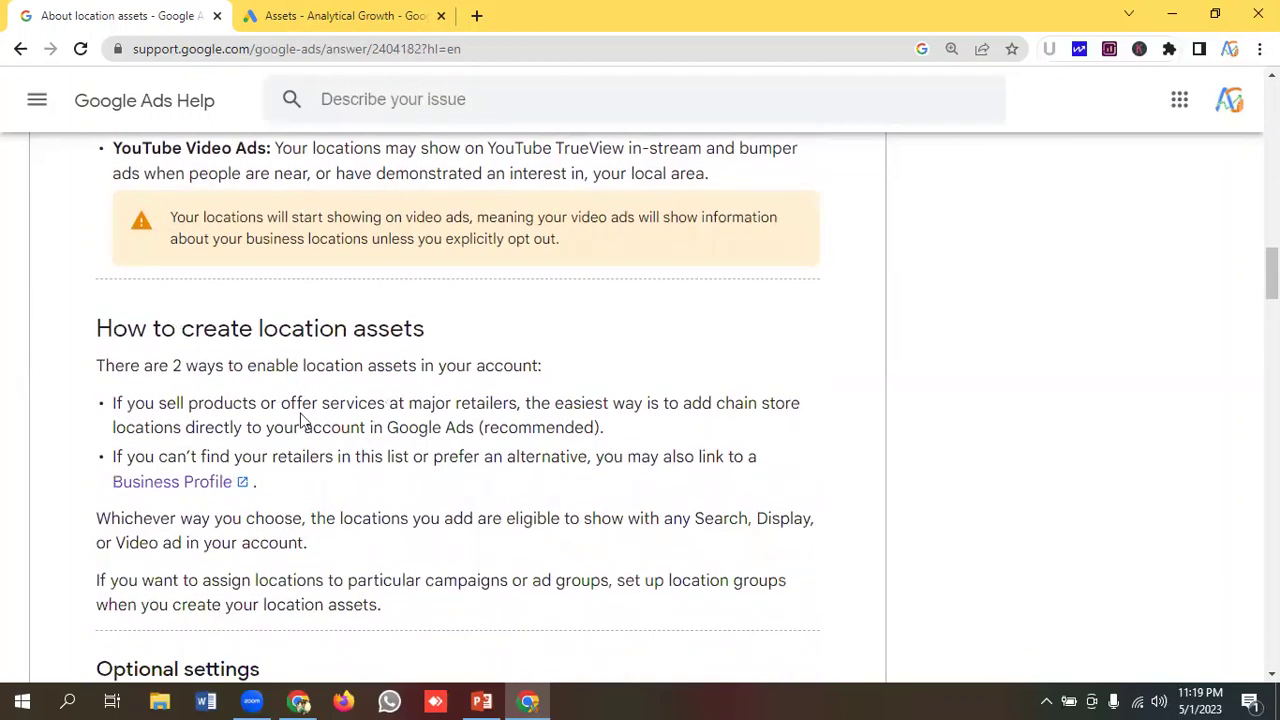
scroll(316, 398, "down", 1)
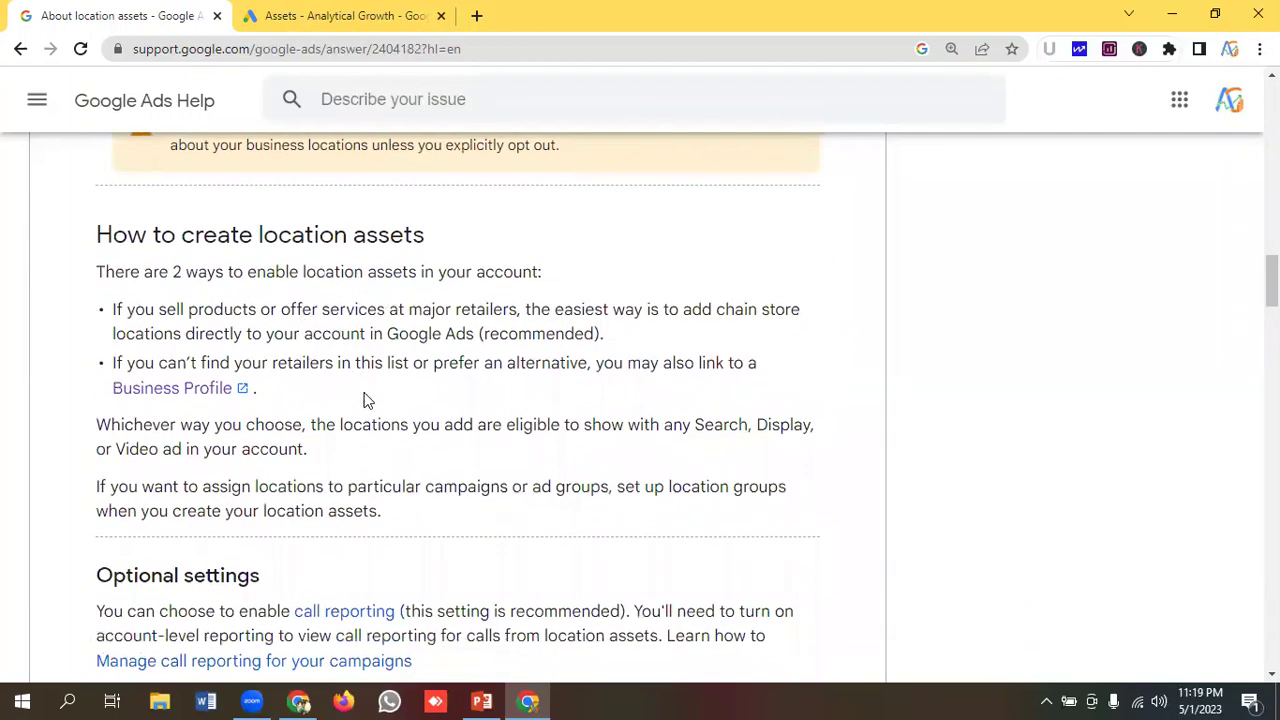
Skim the article's sections on setting up, turning off and removing location assets, and its common linking issues.
scroll(358, 378, "down", 8)
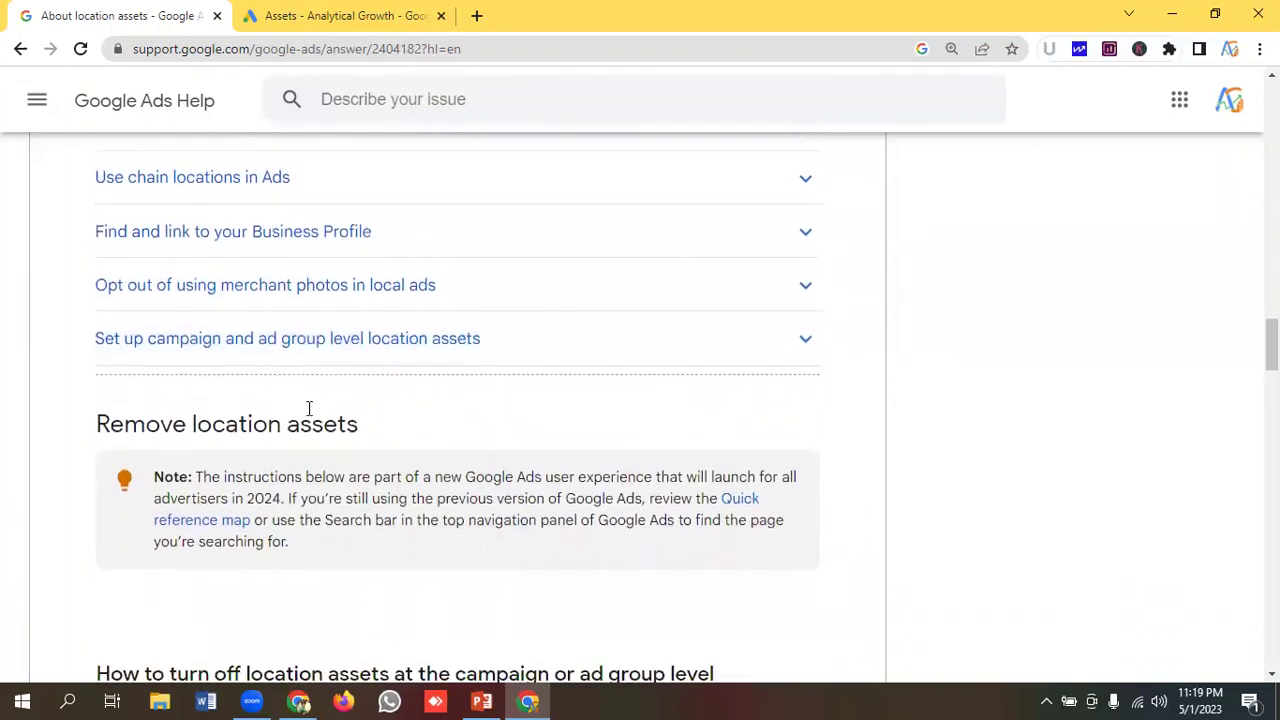
scroll(309, 406, "down", 2)
scroll(386, 301, "down", 2)
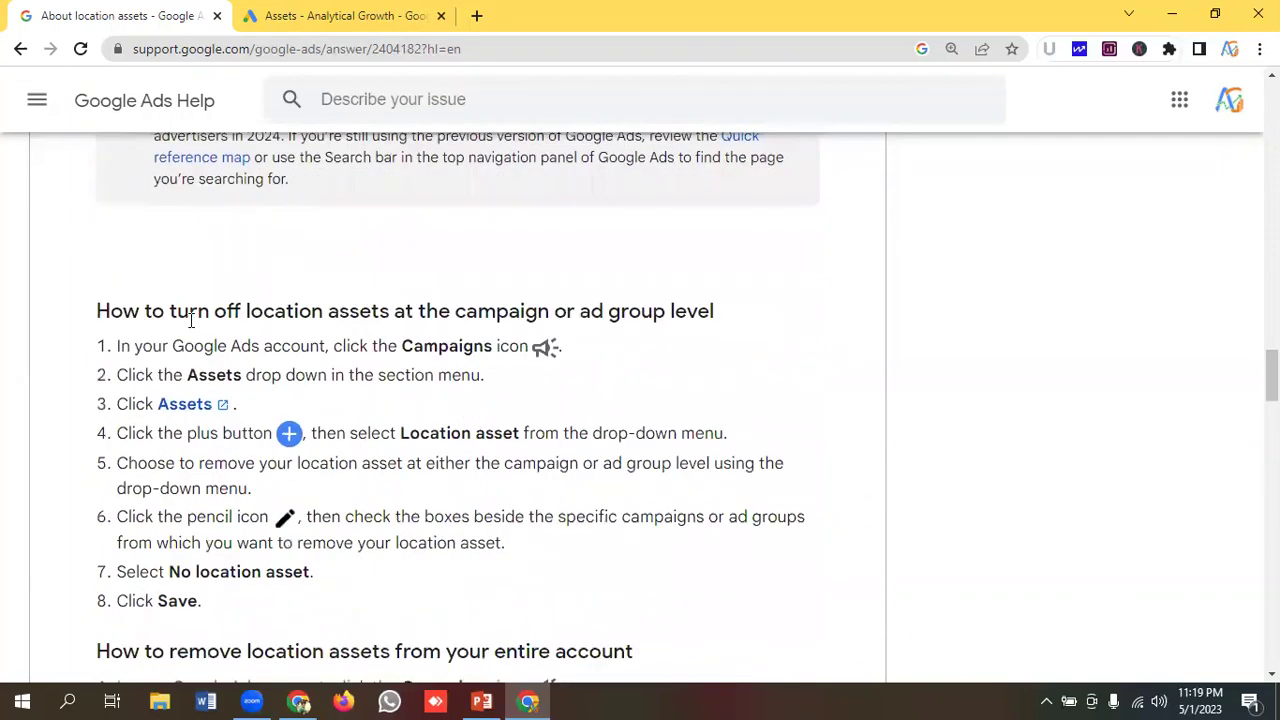
scroll(336, 355, "down", 2)
scroll(280, 346, "down", 1)
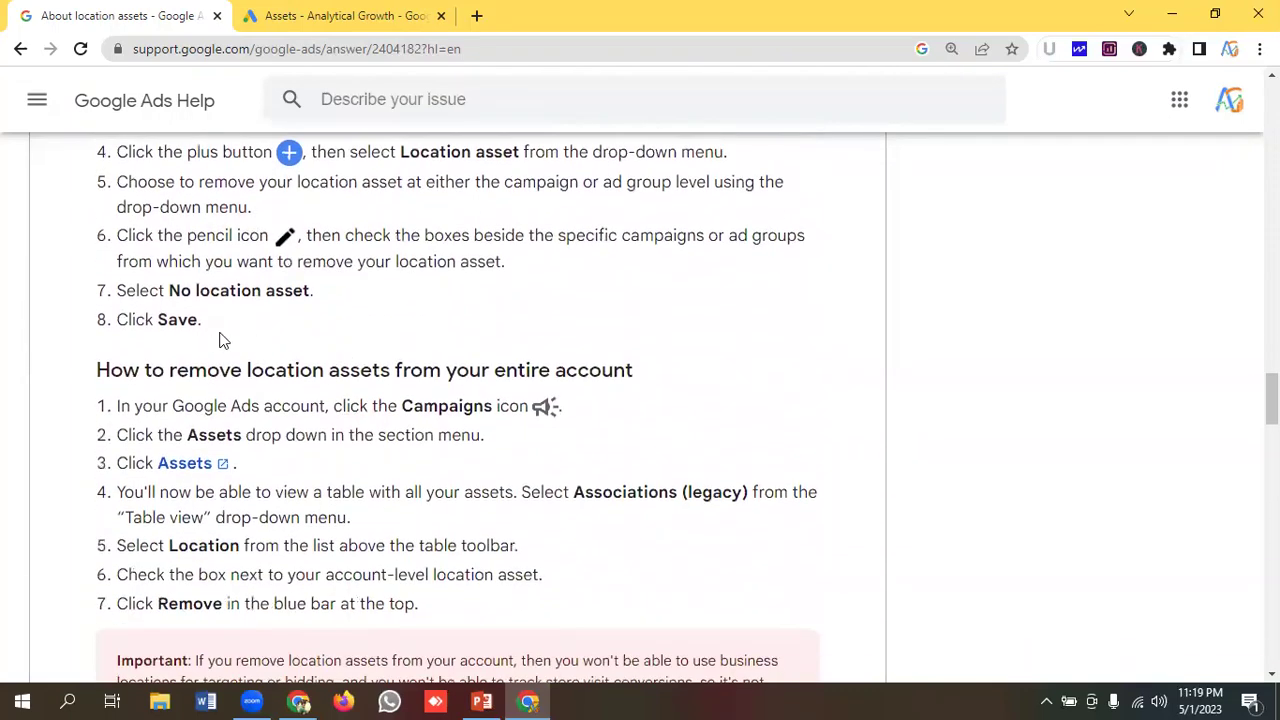
scroll(432, 370, "down", 5)
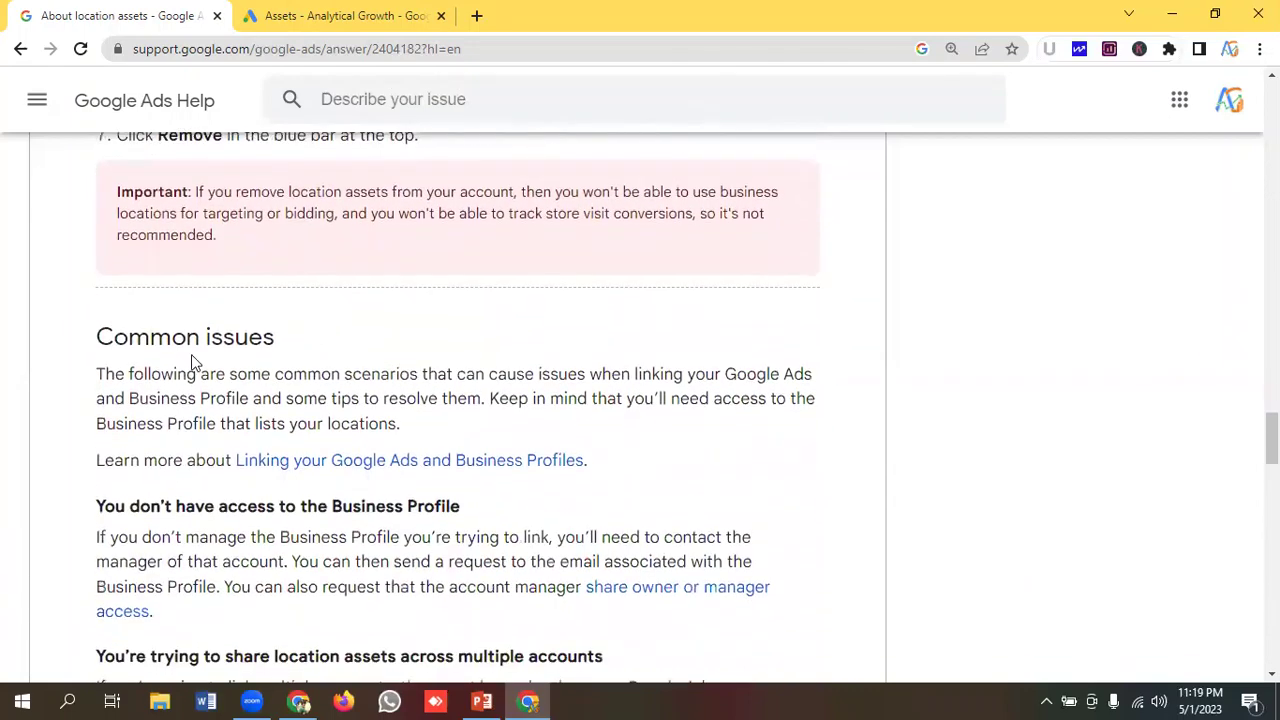
scroll(194, 363, "down", 1)
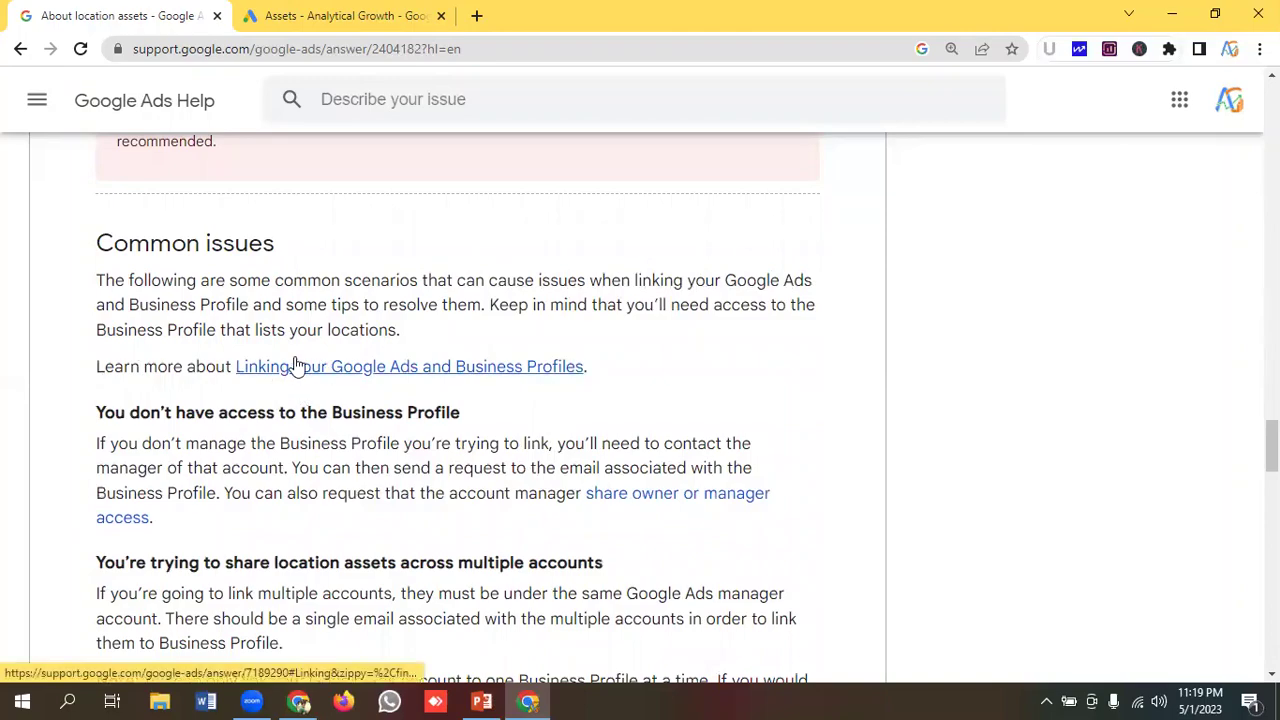
scroll(400, 372, "down", 4)
scroll(412, 378, "down", 5)
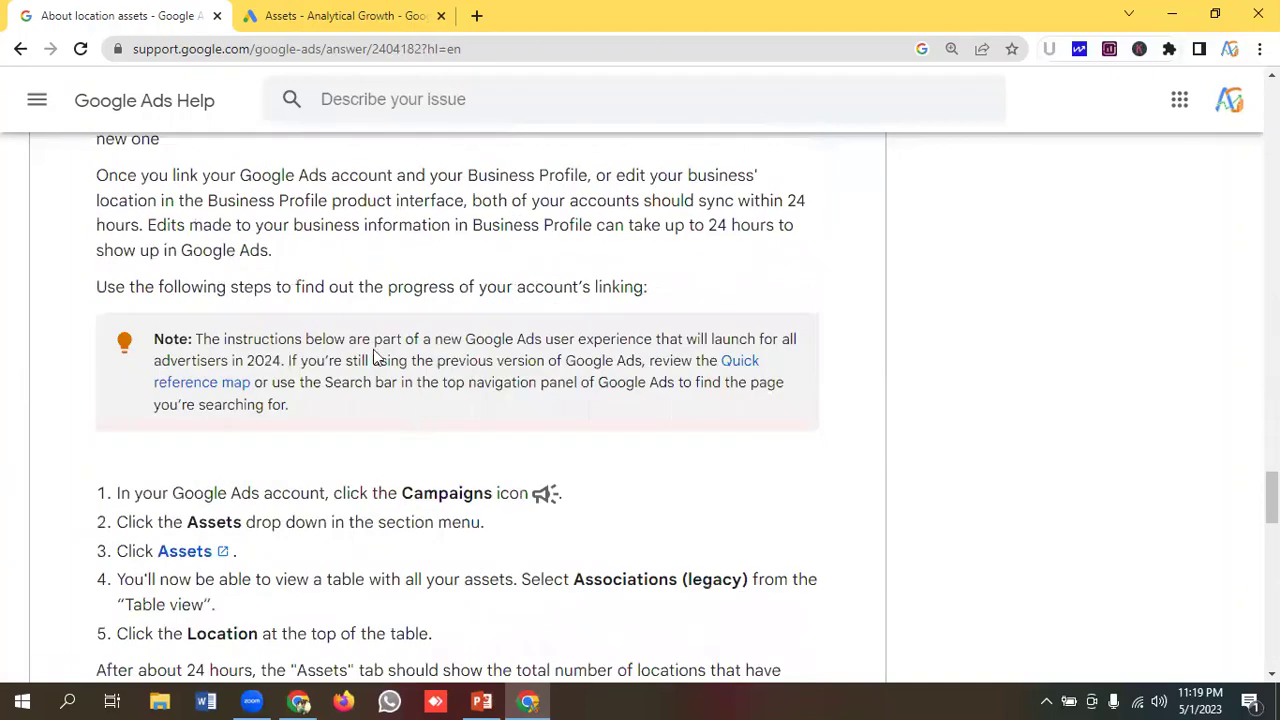
Select the help article's web address and return to the beginning of the article.
left_click(299, 48)
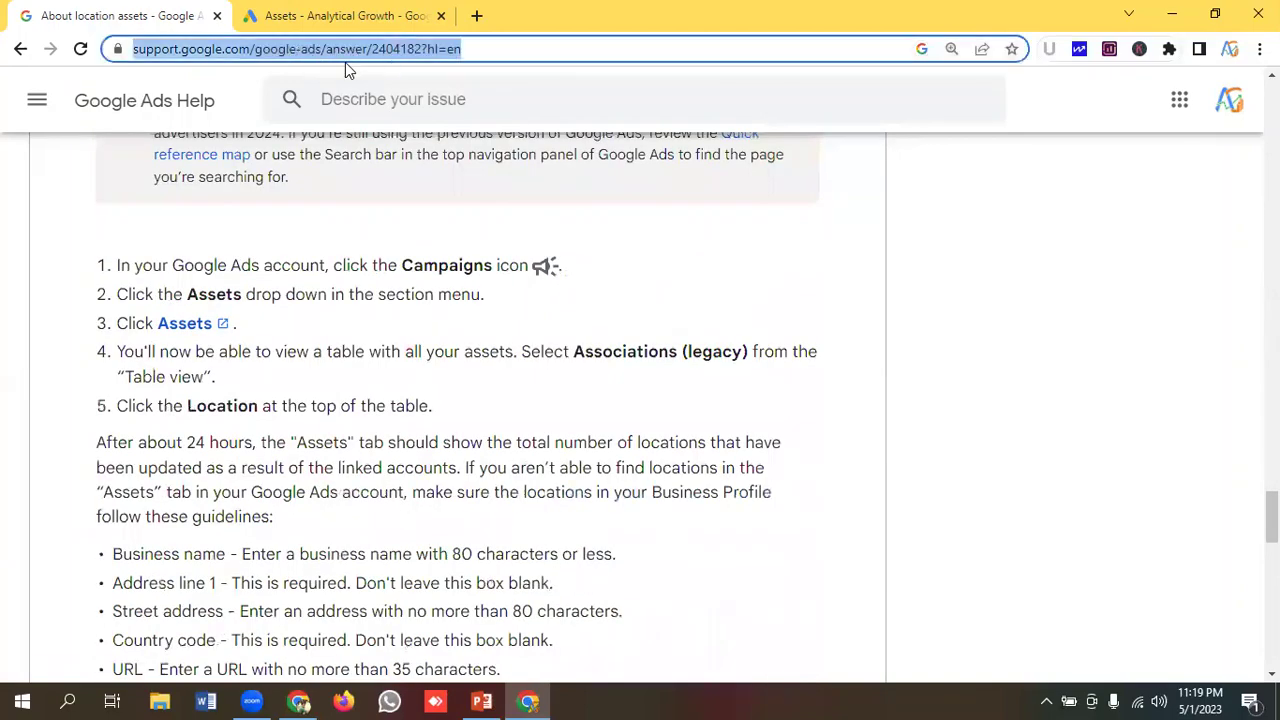
scroll(690, 365, "up", 20)
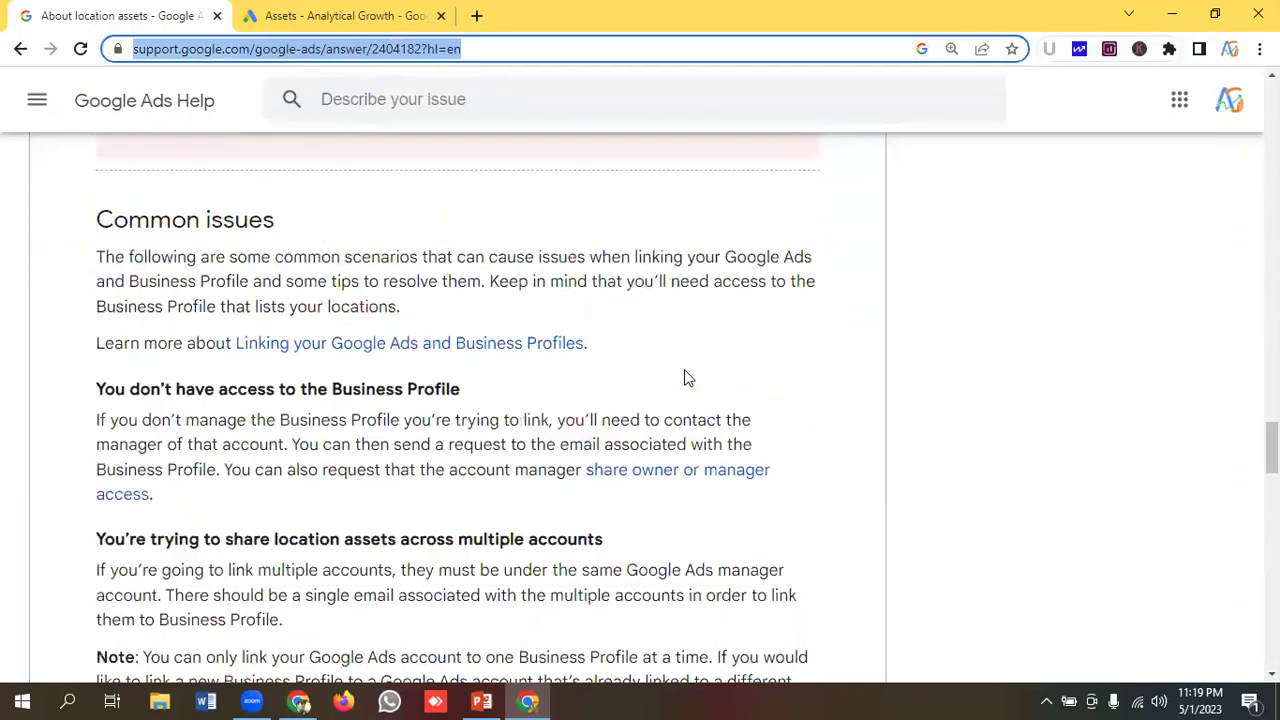
scroll(686, 377, "up", 20)
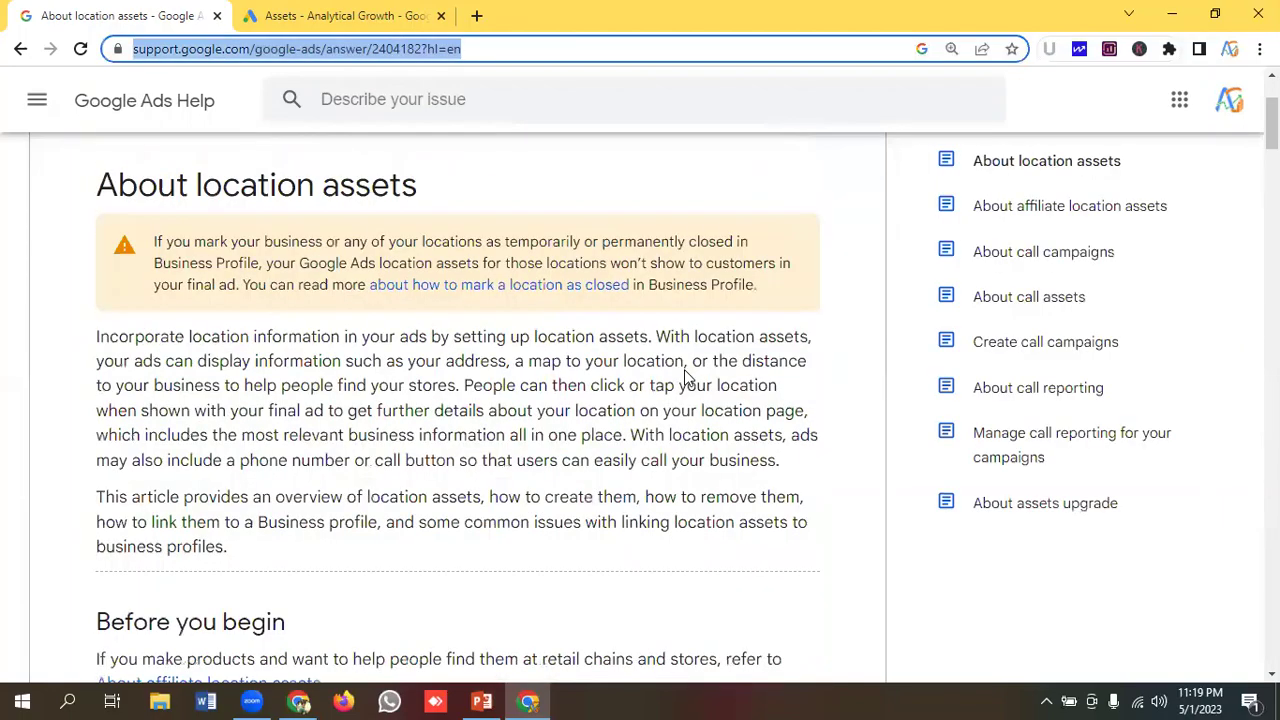
scroll(686, 377, "up", 2)
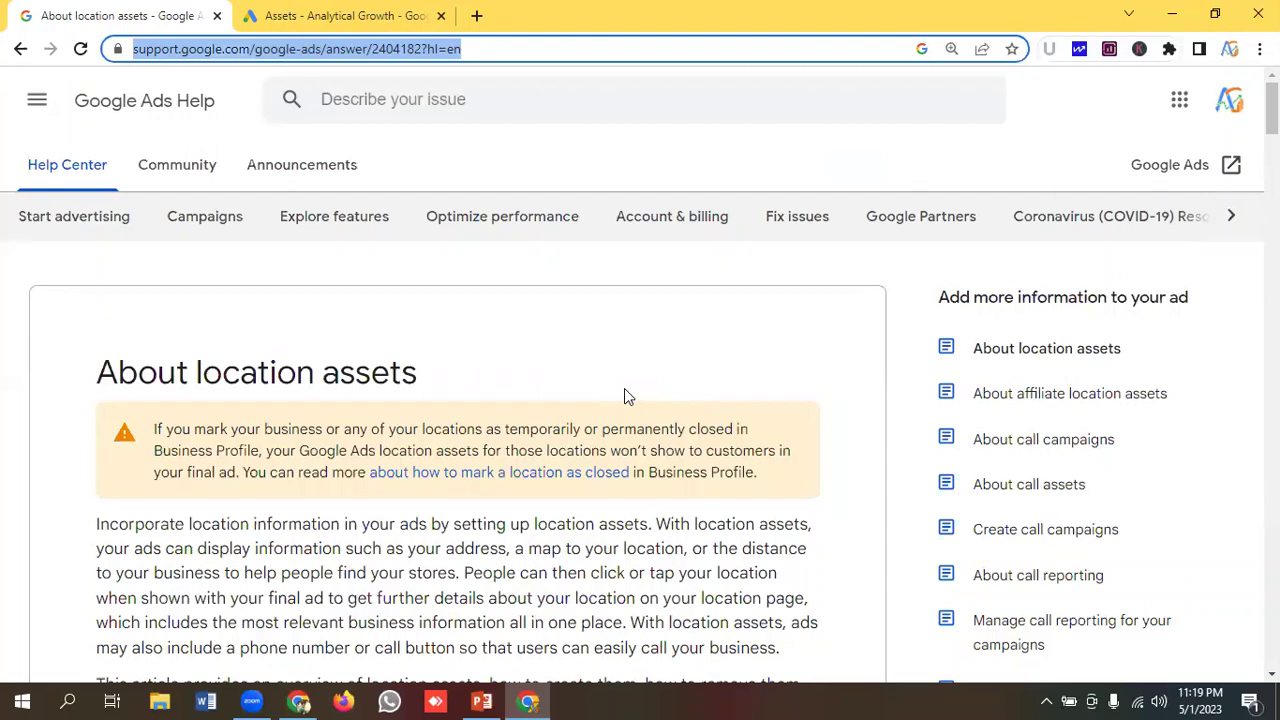
Start a new Location asset for the Roofing Service Campaign in Google Ads.
left_click(362, 12)
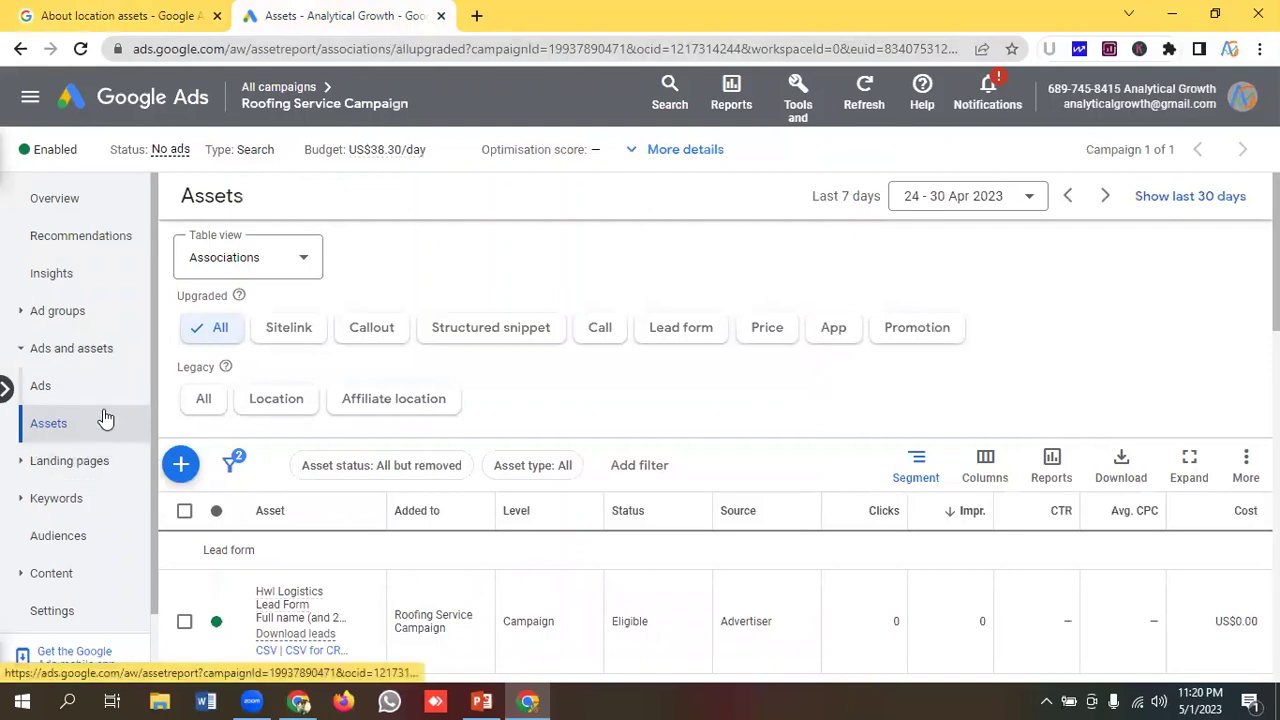
left_click(184, 468)
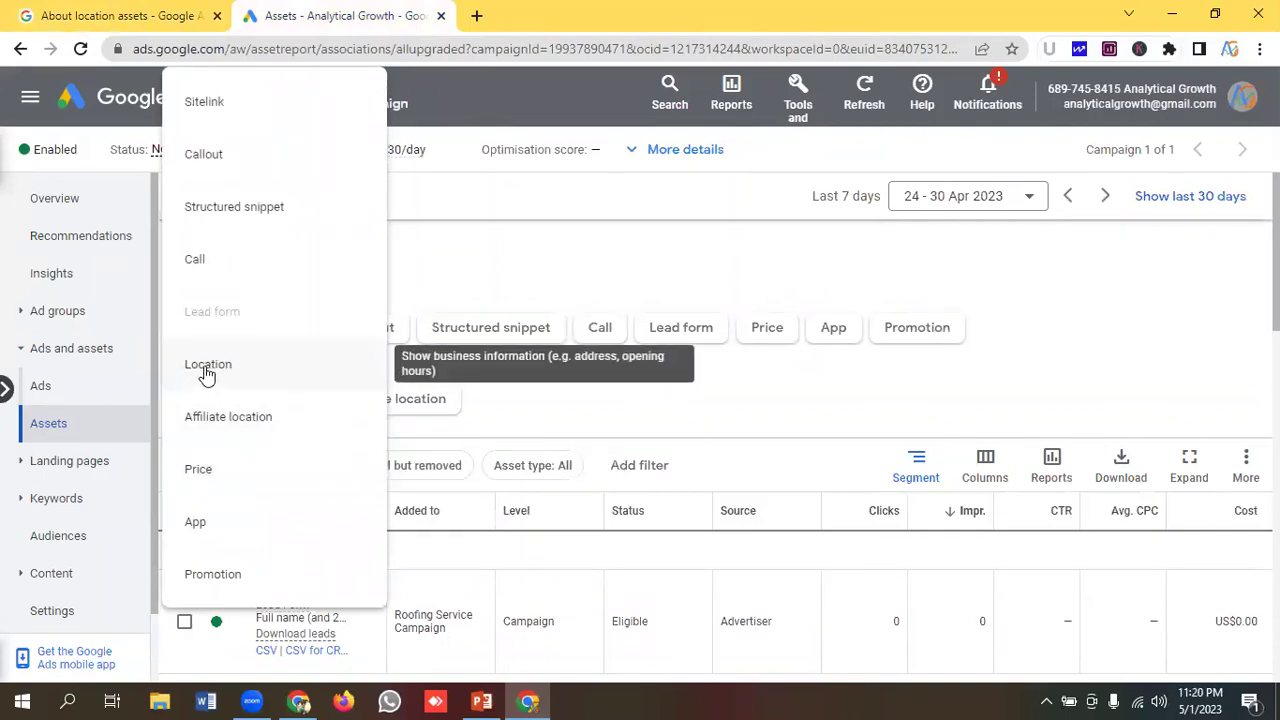
left_click(205, 368)
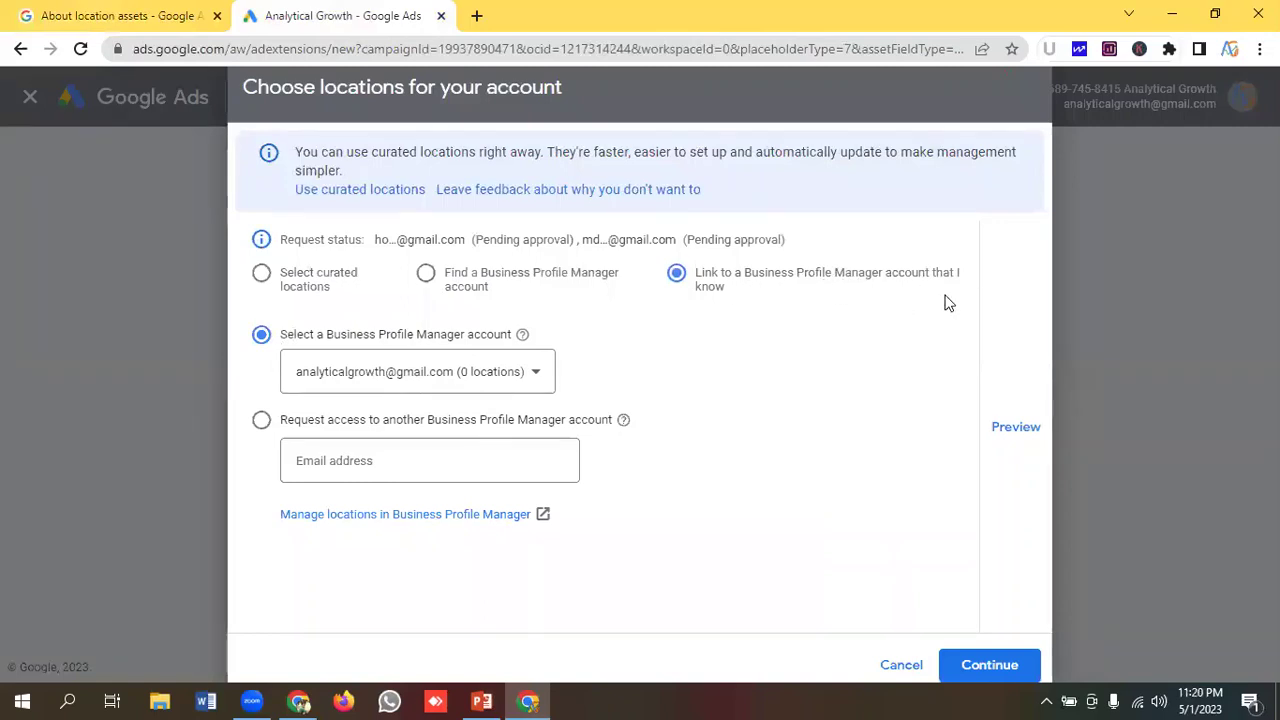
Choose curated locations for the account and select the &pizza chain in the United States.
left_click(306, 281)
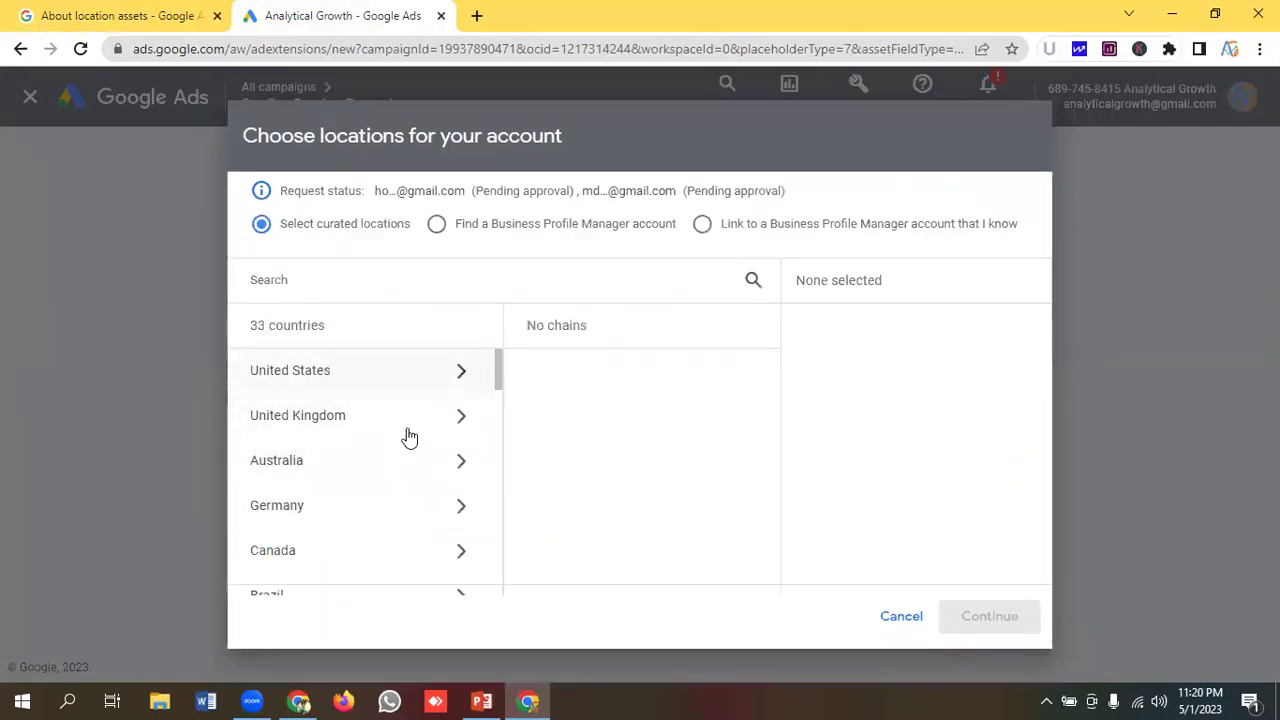
scroll(410, 450, "down", 2)
scroll(405, 420, "up", 2)
left_click(447, 378)
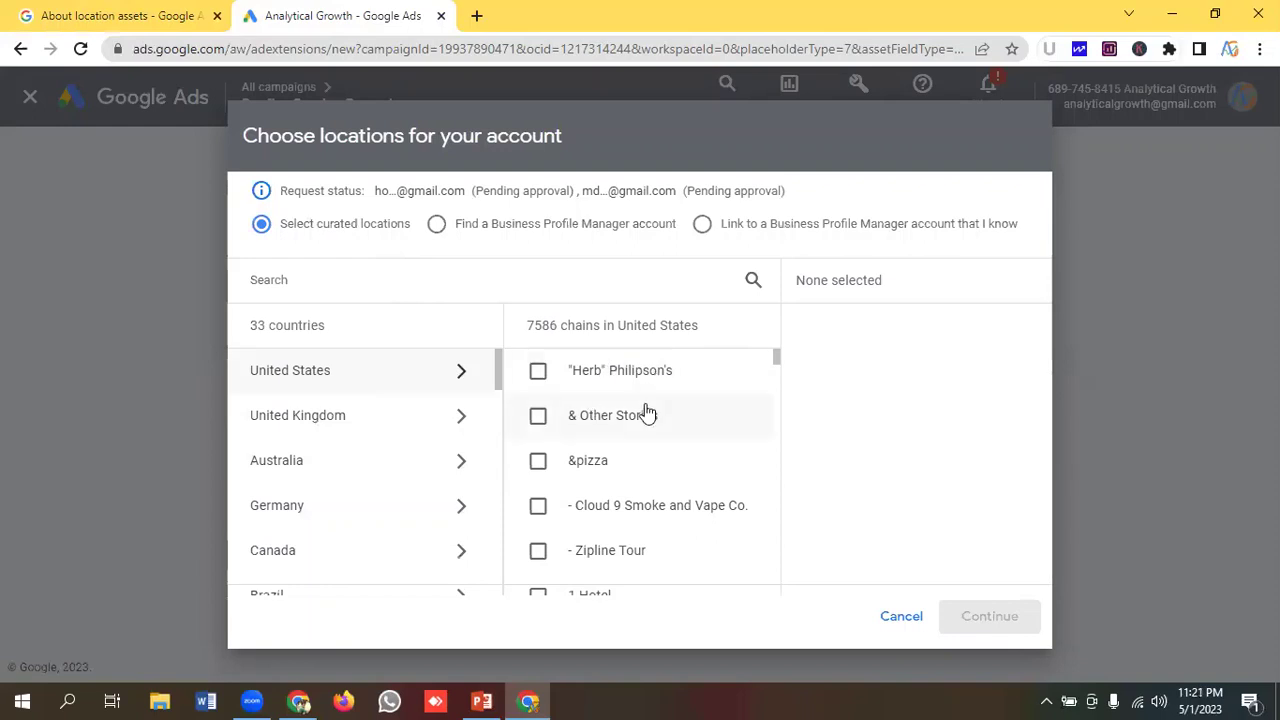
left_click(542, 462)
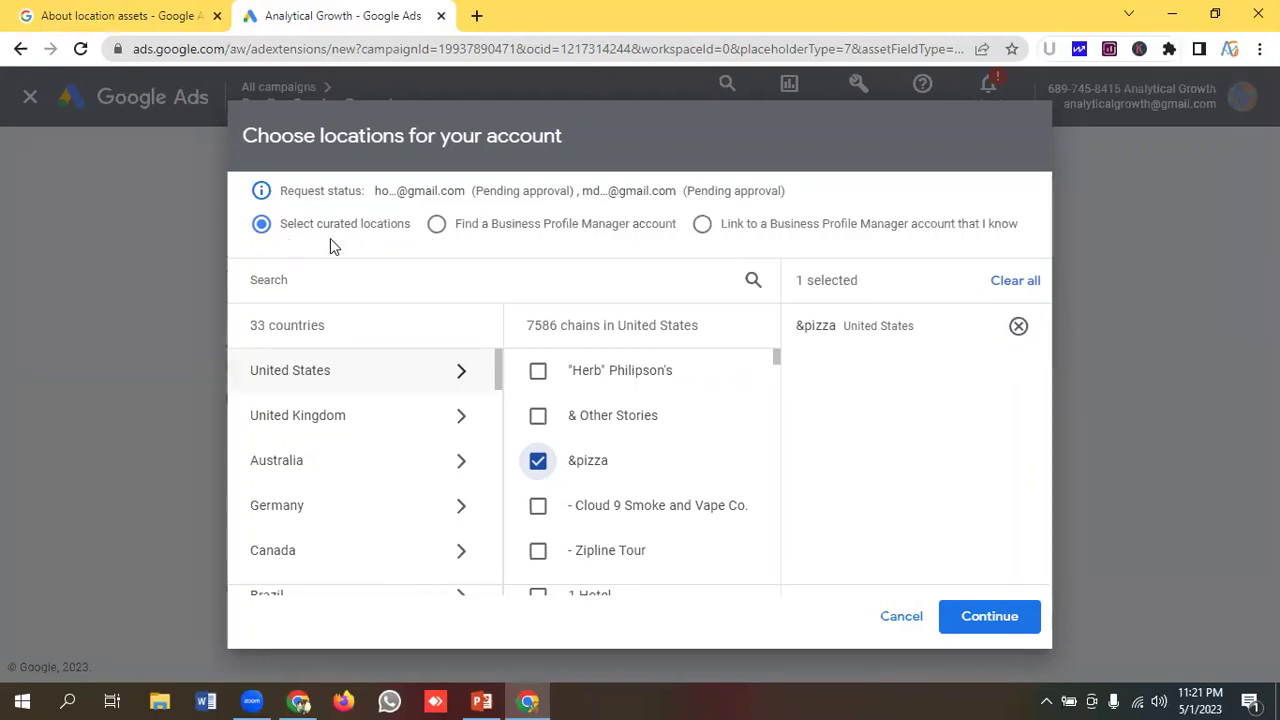
View the option to find a Business Profile Manager account, switch to linking a known account, and compare requesting access with selecting an account.
left_click(438, 226)
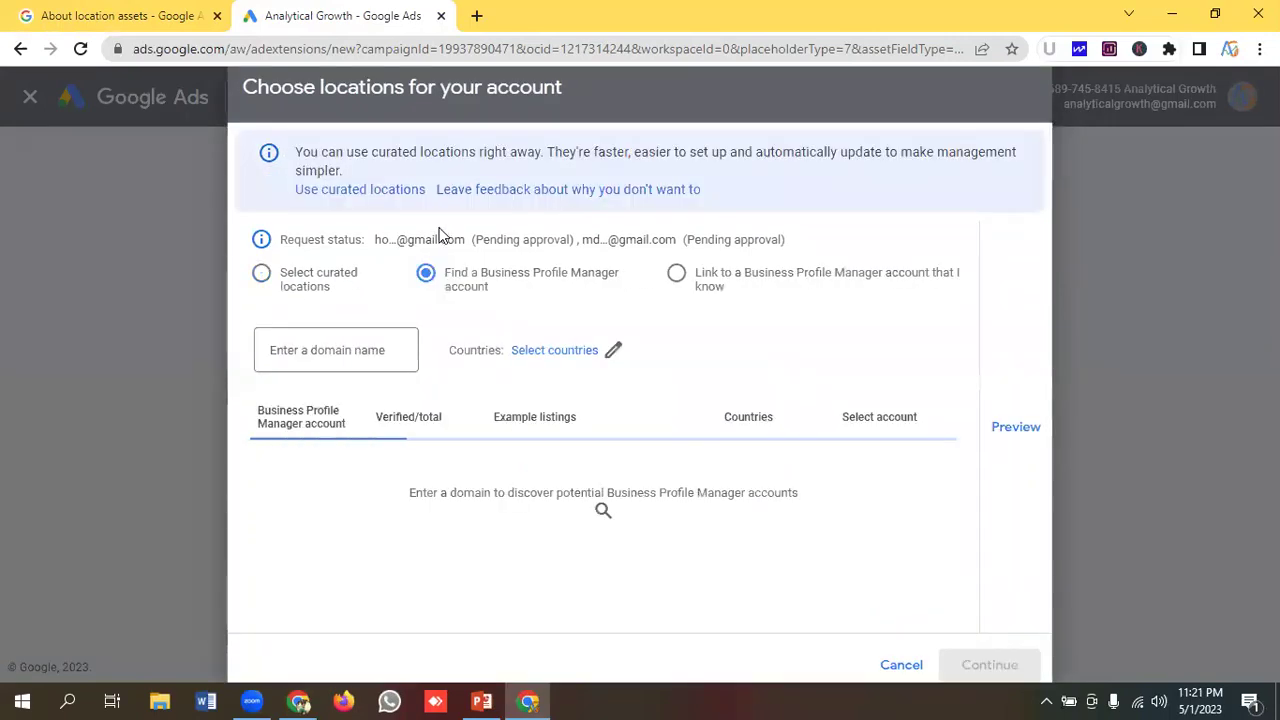
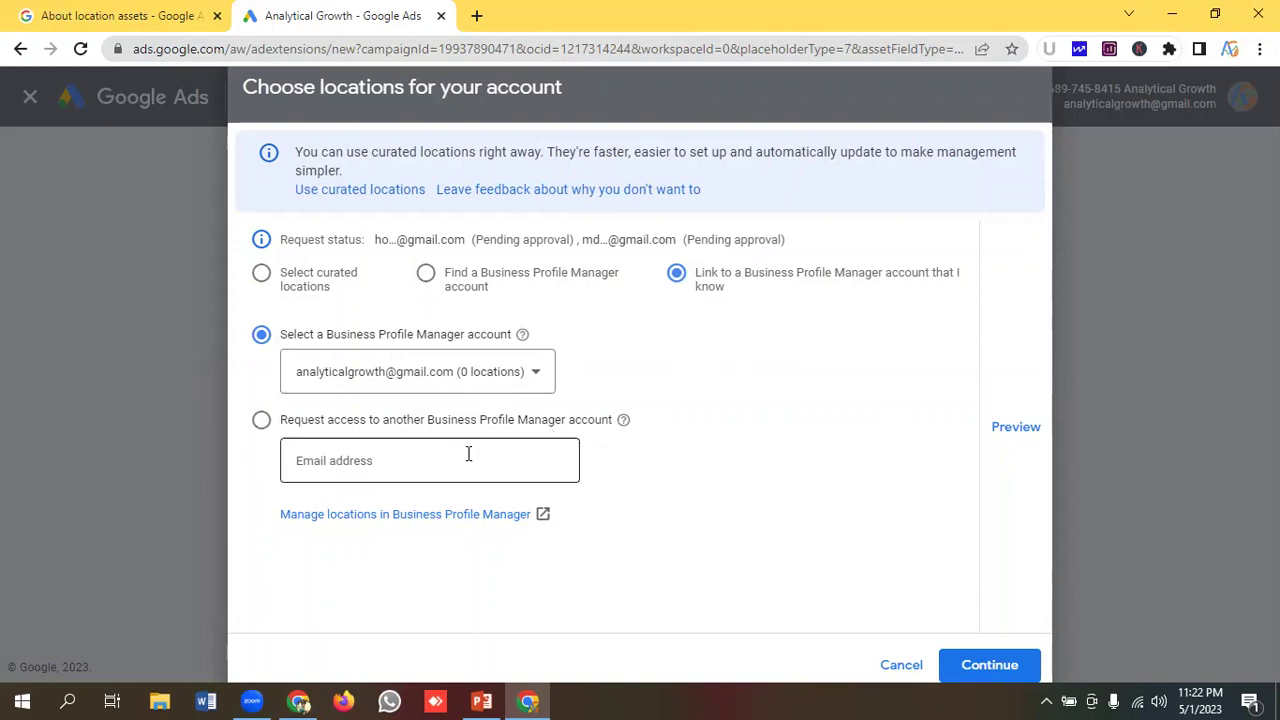
left_click(371, 461)
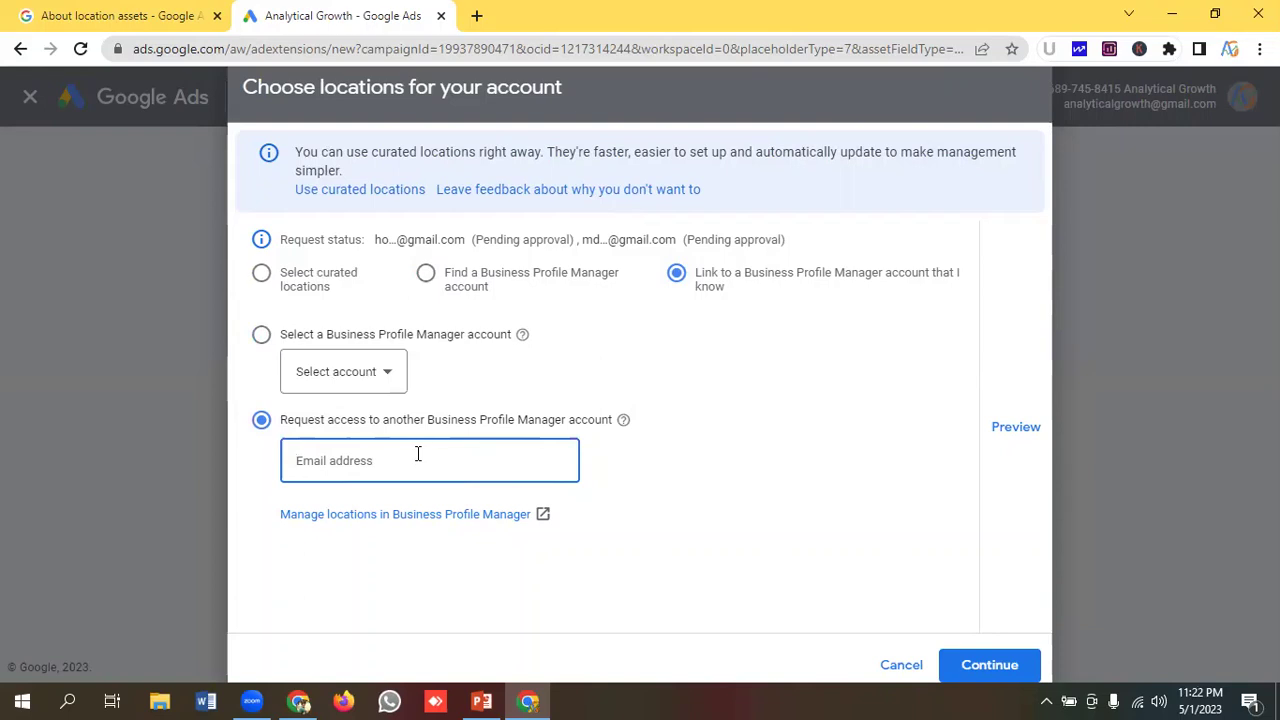
left_click(366, 376)
left_click(376, 388)
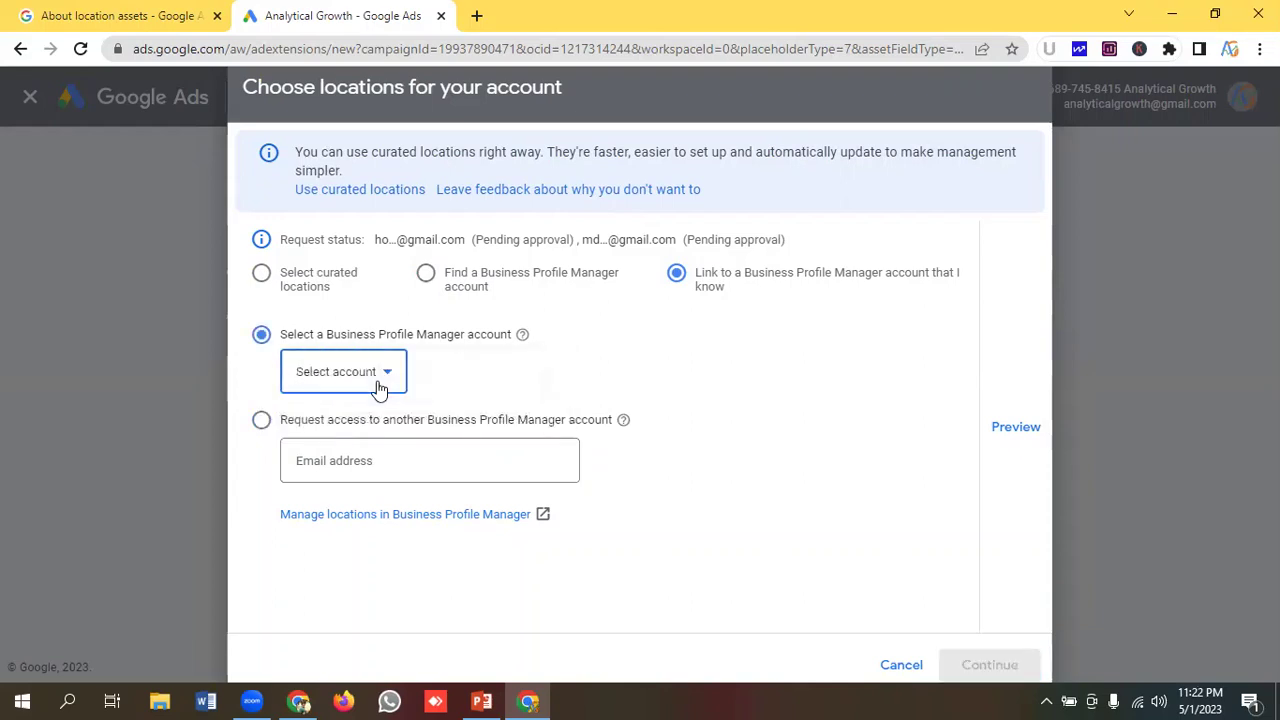
Preview the example ad with a location asset, select the listed Business Profile Manager account, and continue to its location sync overview.
left_click(1015, 428)
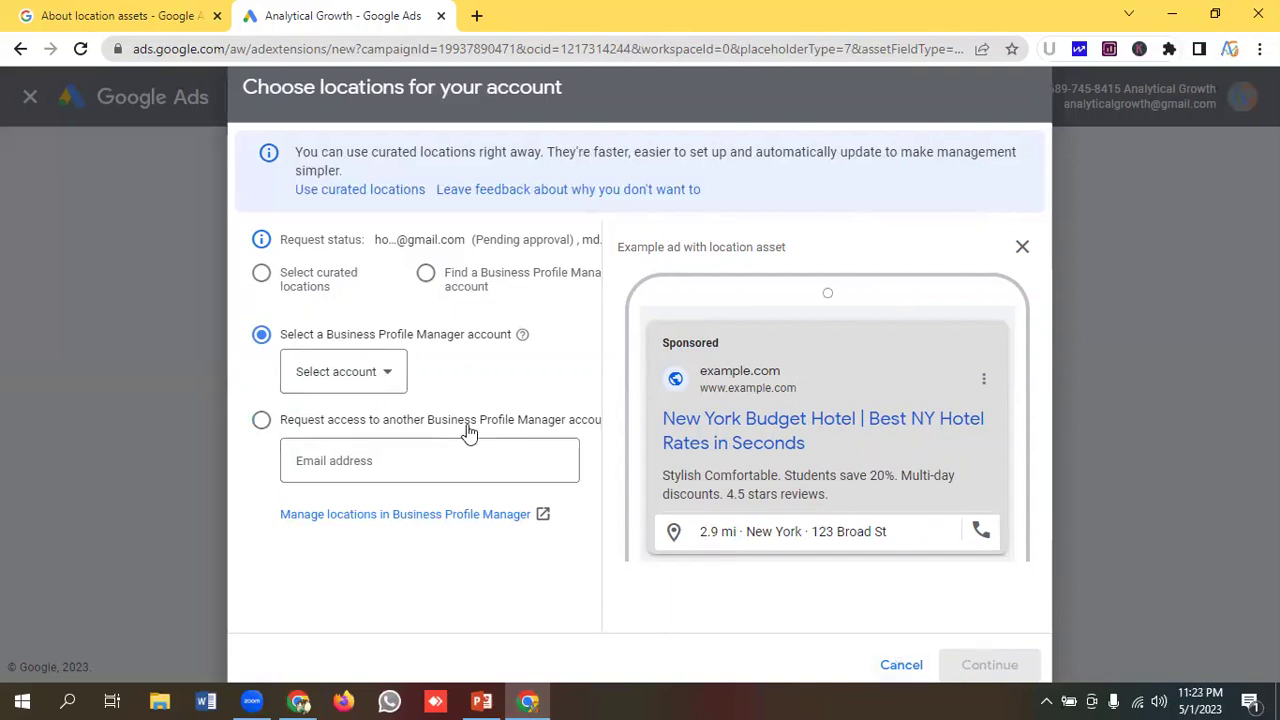
left_click(357, 371)
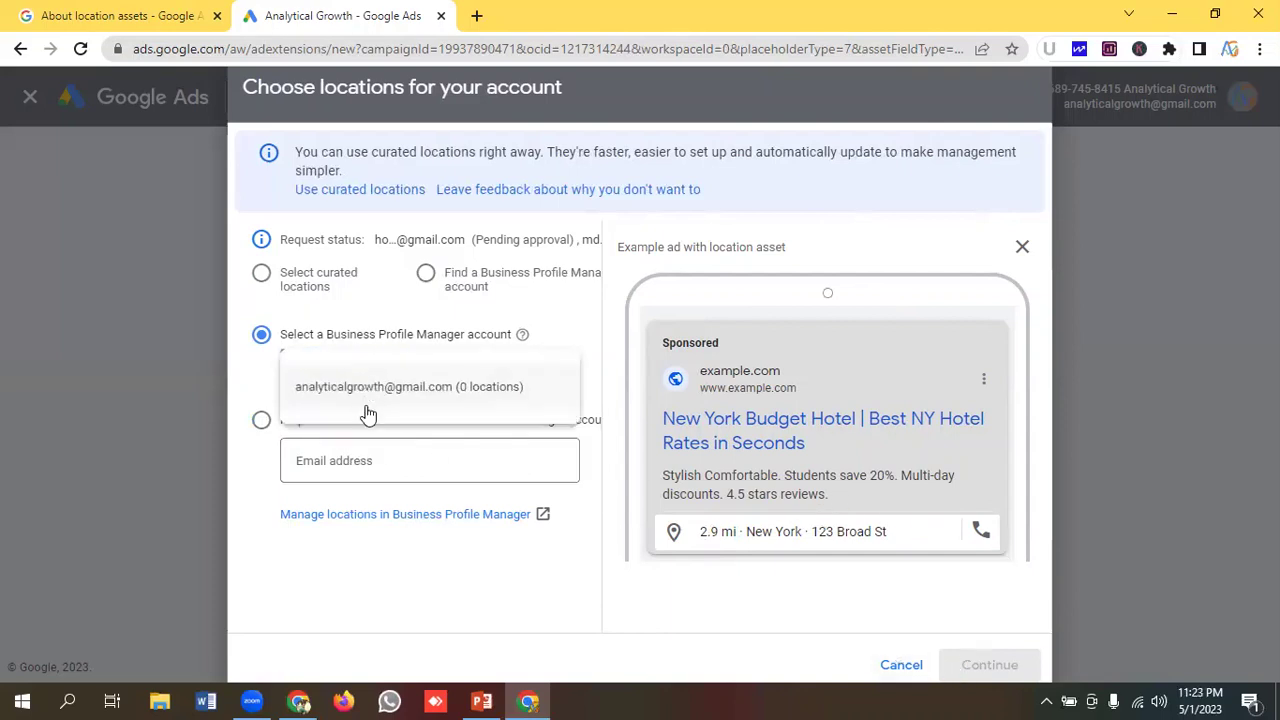
left_click(386, 390)
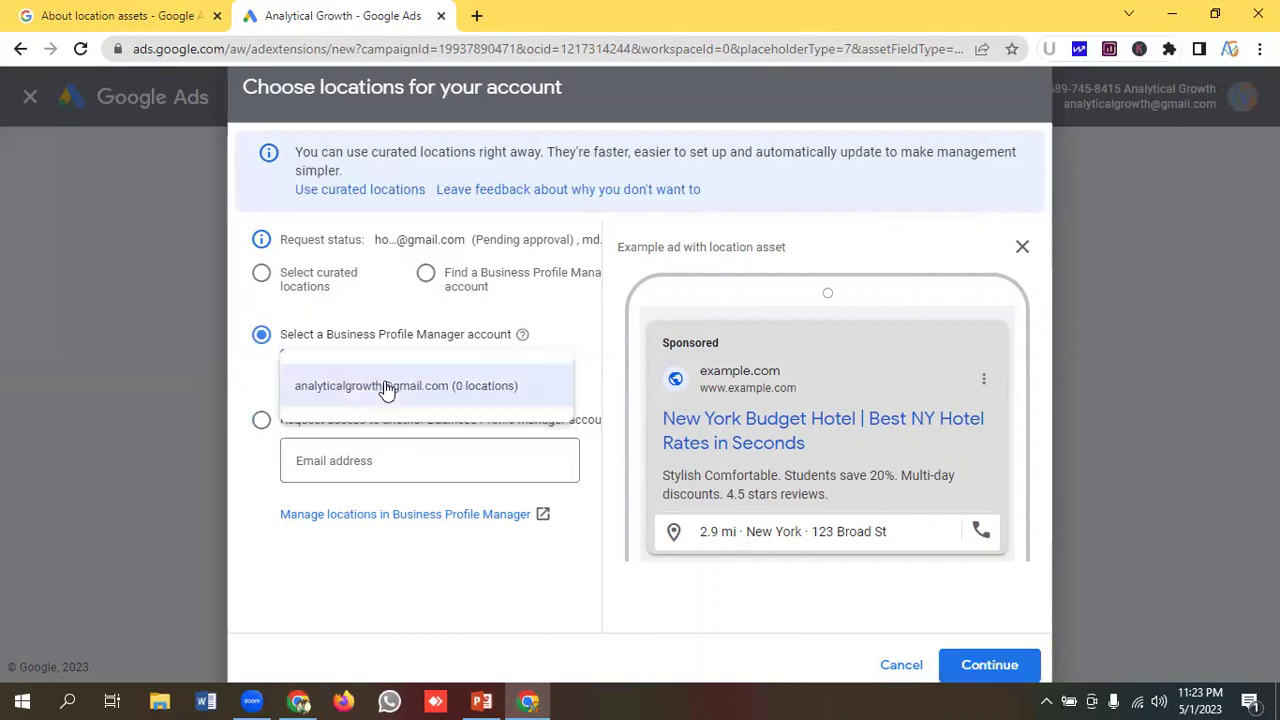
left_click(1004, 668)
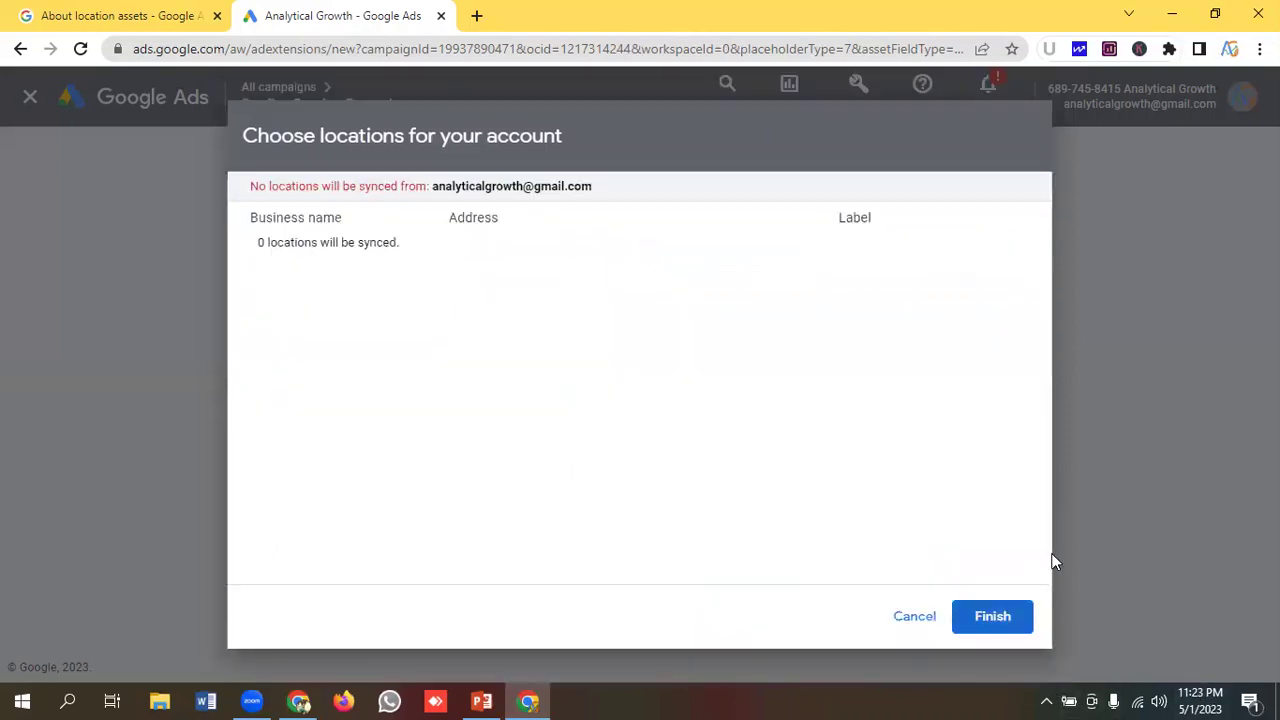